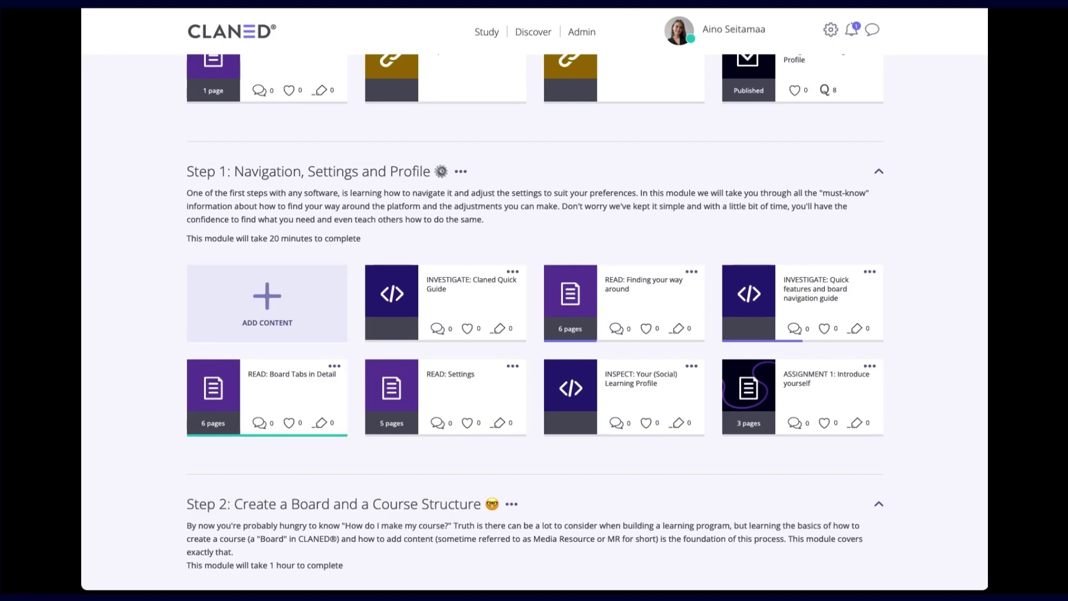
# Step: Start a new assessment in the Step 1 module through ADD CONTENT and MAKE AN ASSESSMENT
pyautogui.click(267, 306)
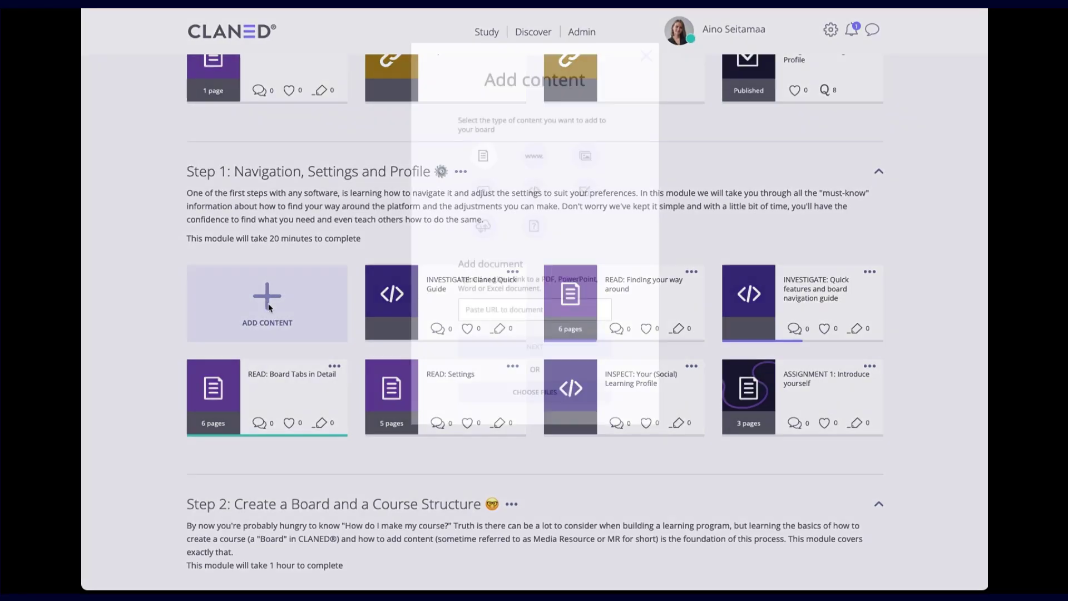
pyautogui.click(584, 193)
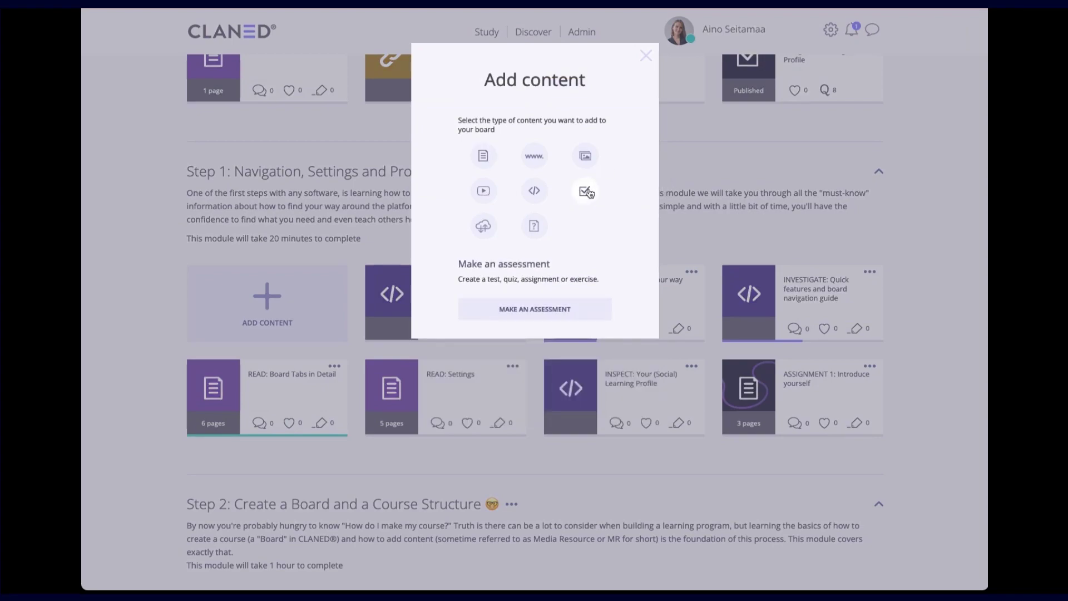
pyautogui.click(532, 314)
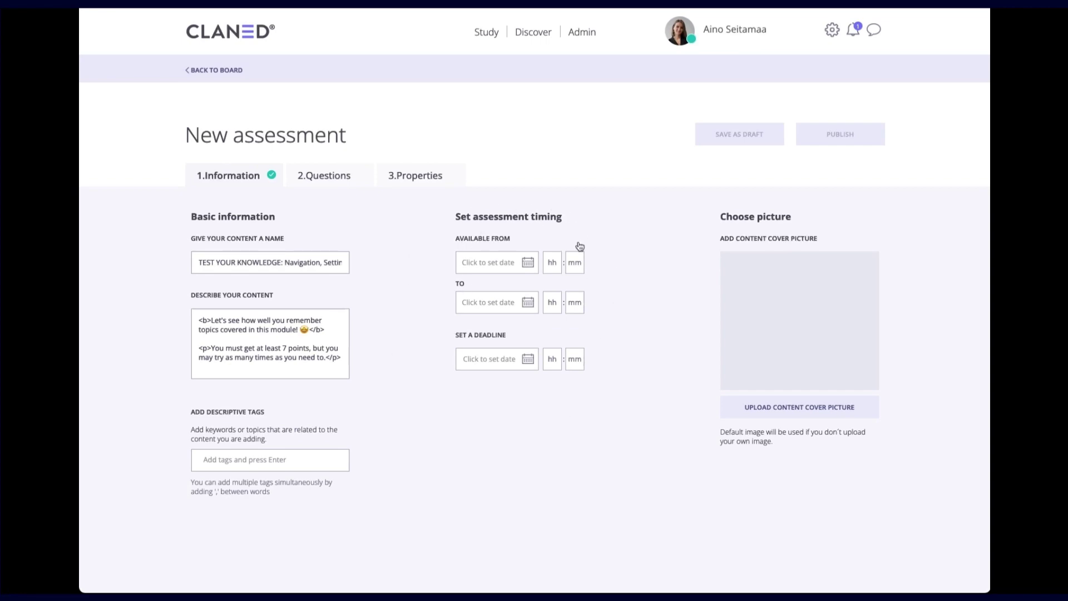
# Step: Go to the Questions step, start a new question and bring up its answer-type list
pyautogui.click(328, 178)
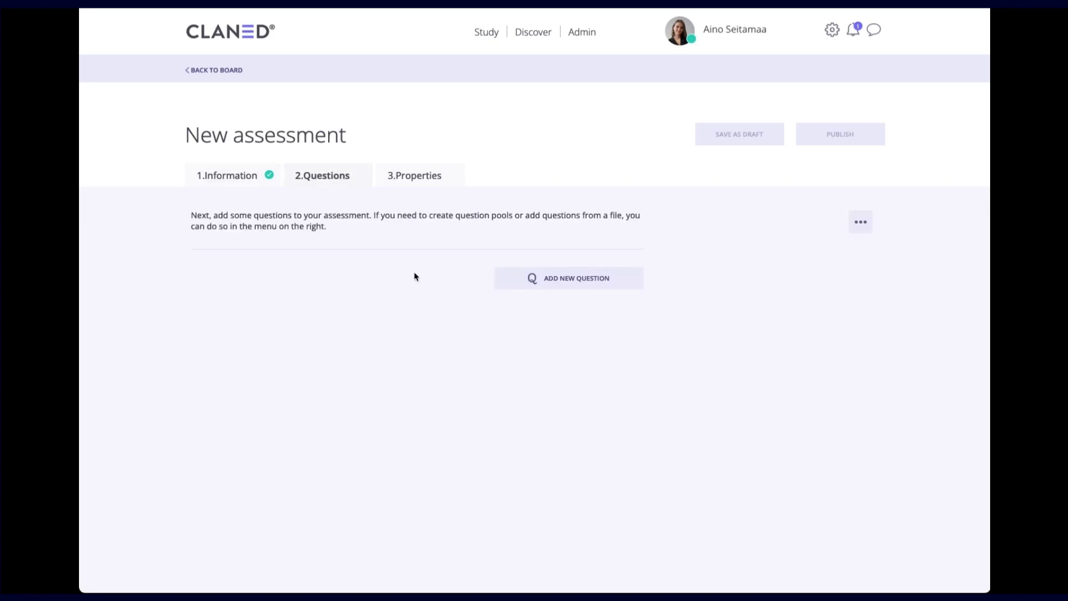
pyautogui.click(572, 281)
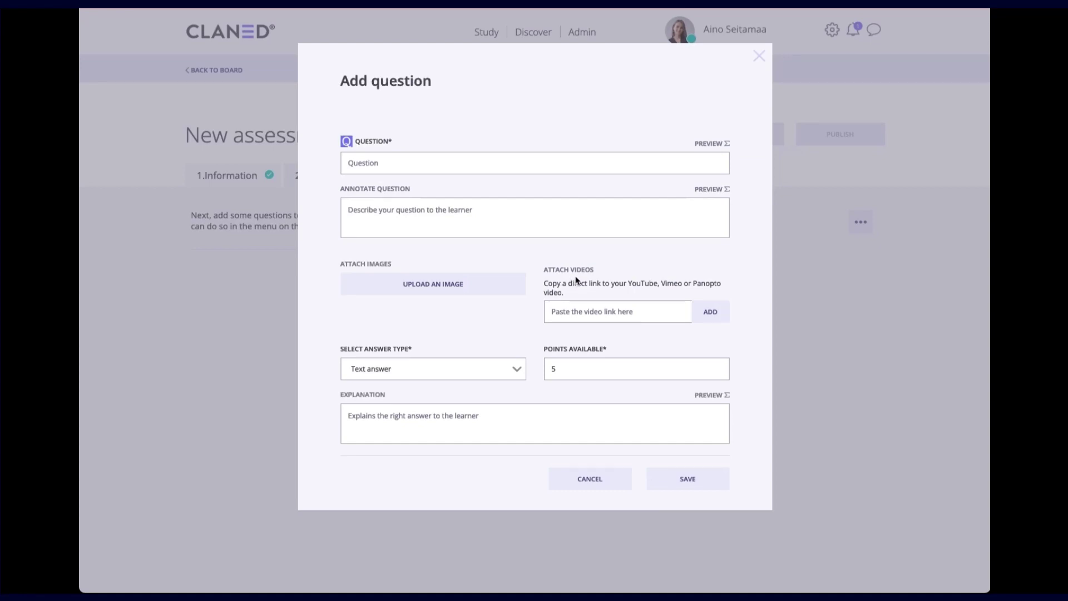
pyautogui.click(406, 369)
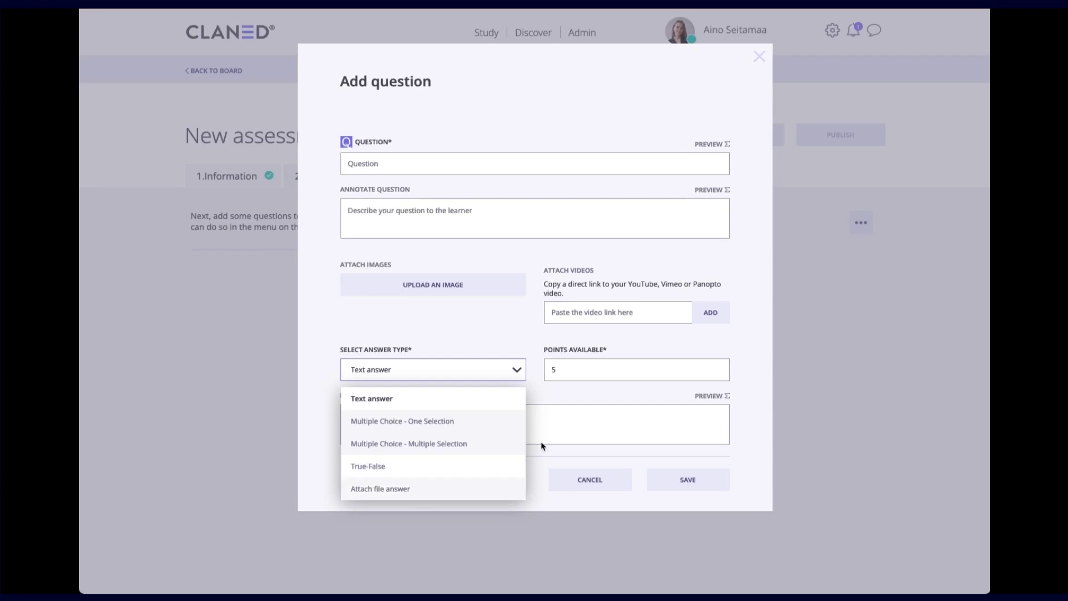
# Step: Make the question single-selection multiple choice and enter 'What is a board?' as its text
pyautogui.click(427, 428)
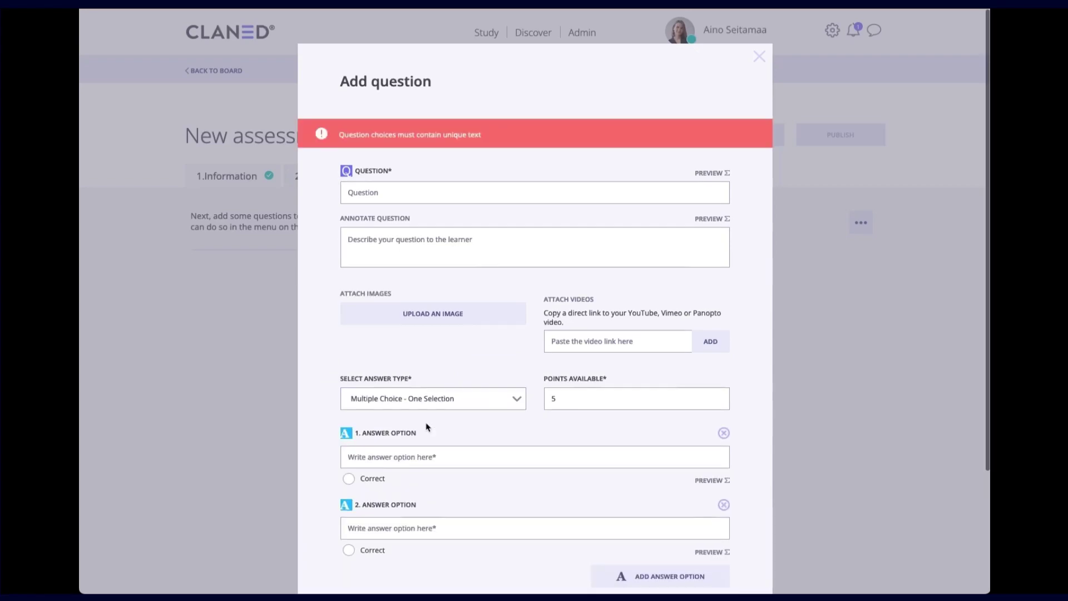
pyautogui.scroll(-1, 458, 433)
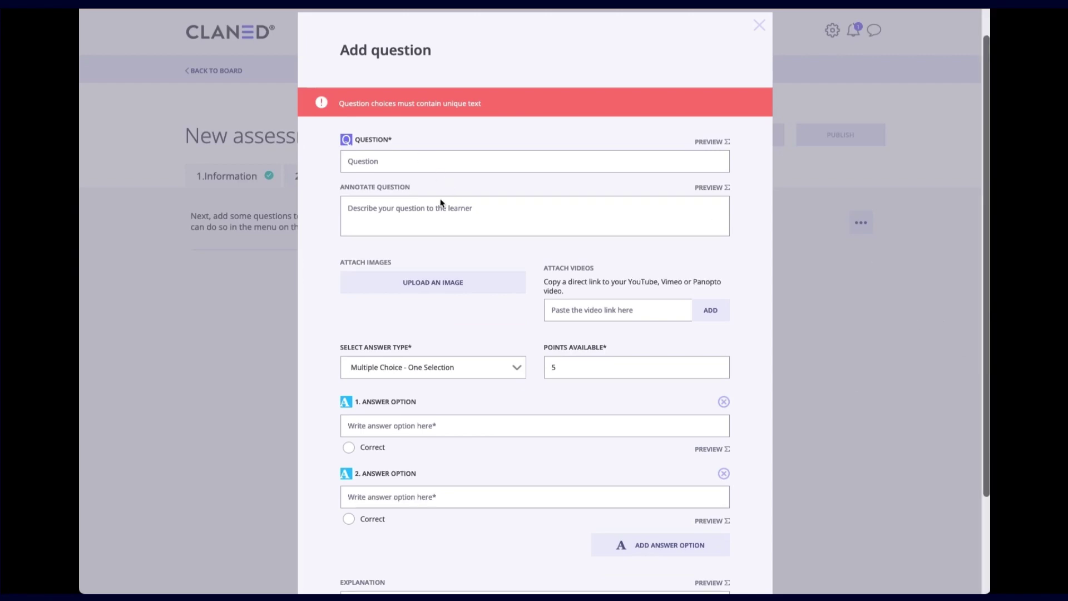
pyautogui.click(372, 161)
pyautogui.write('What is a board?')
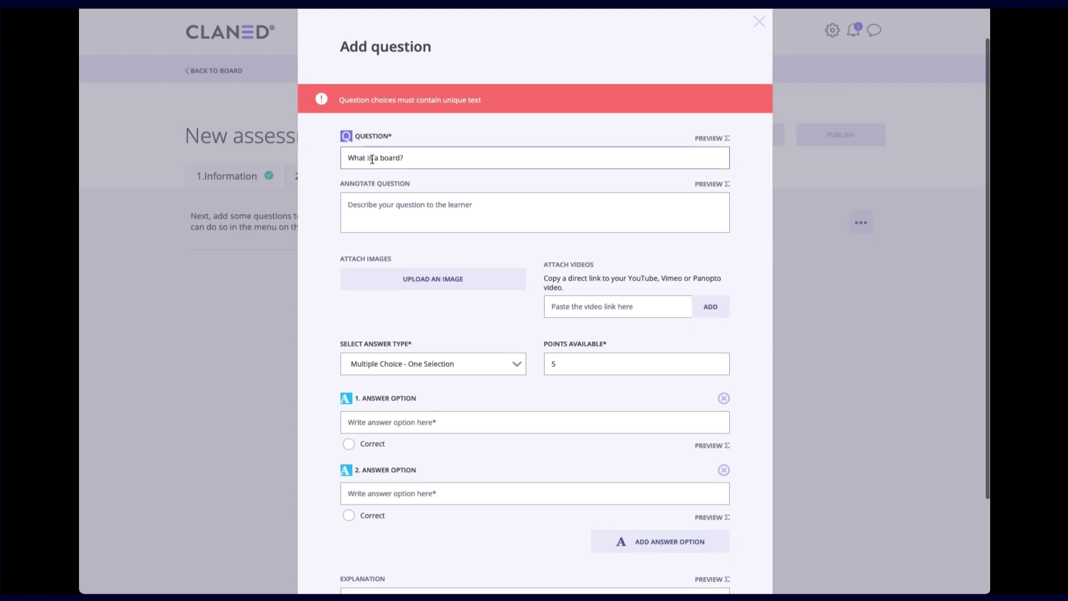
pyautogui.scroll(-1, 373, 159)
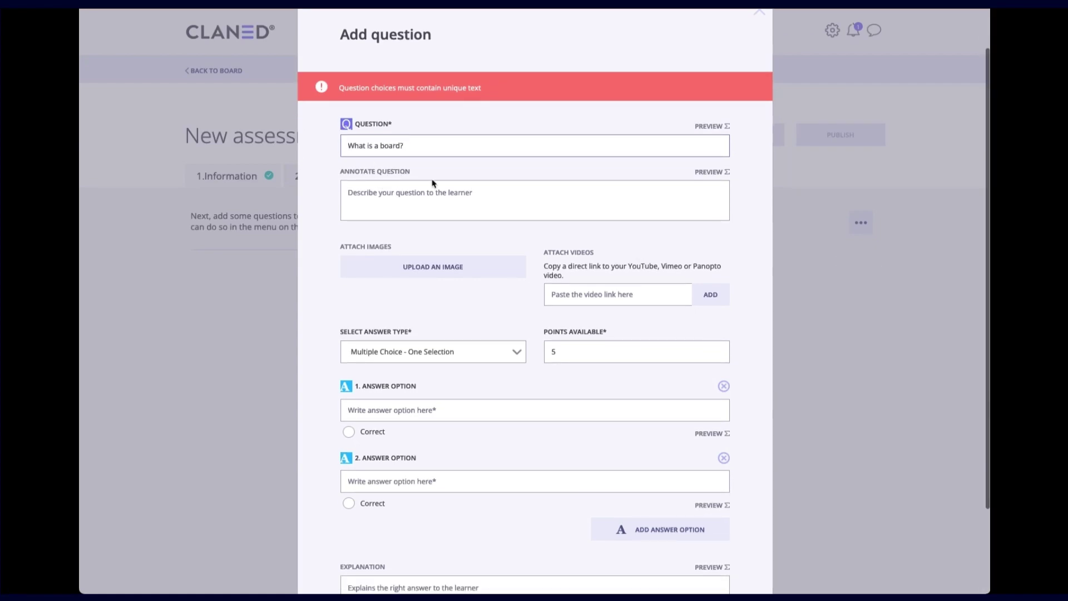
pyautogui.scroll(-1, 465, 188)
# Step: Paste in the first two answer options and add a third answer option
pyautogui.click(465, 192)
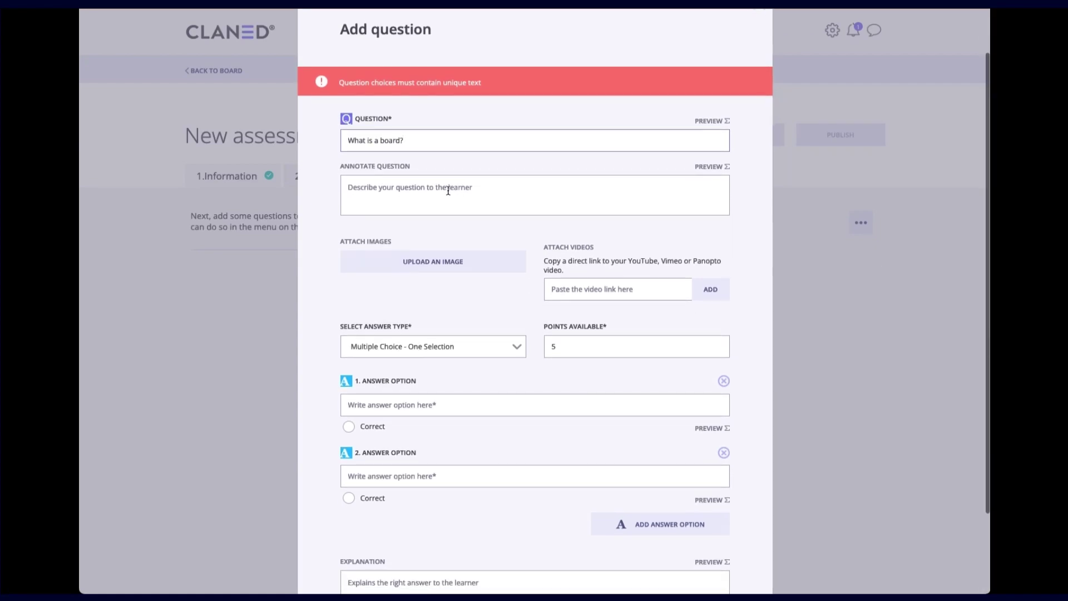
pyautogui.scroll(-1, 358, 191)
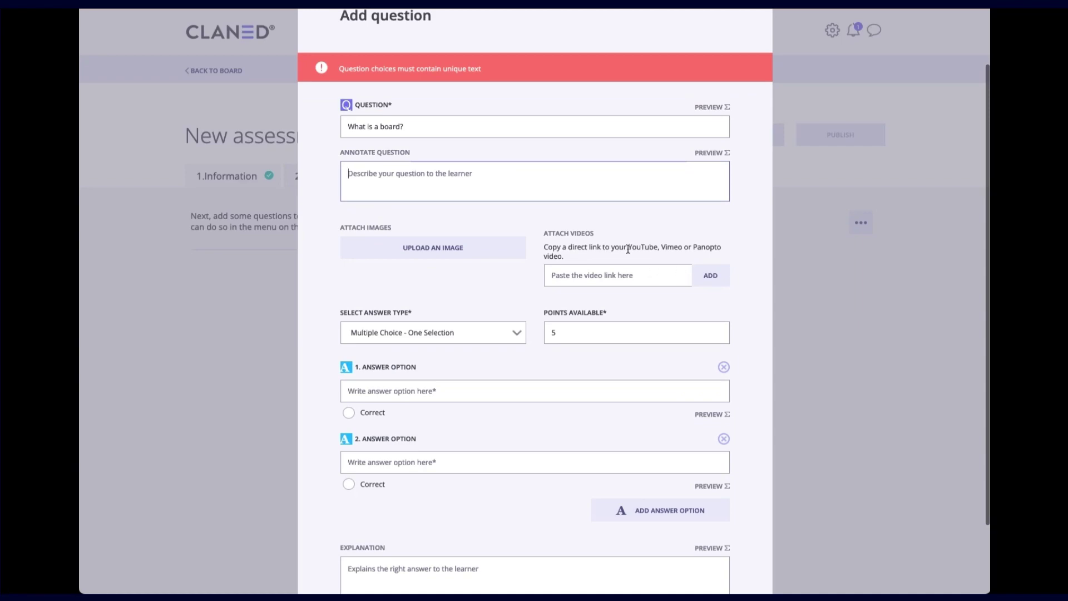
pyautogui.scroll(1, 649, 255)
pyautogui.scroll(-1, 535, 301)
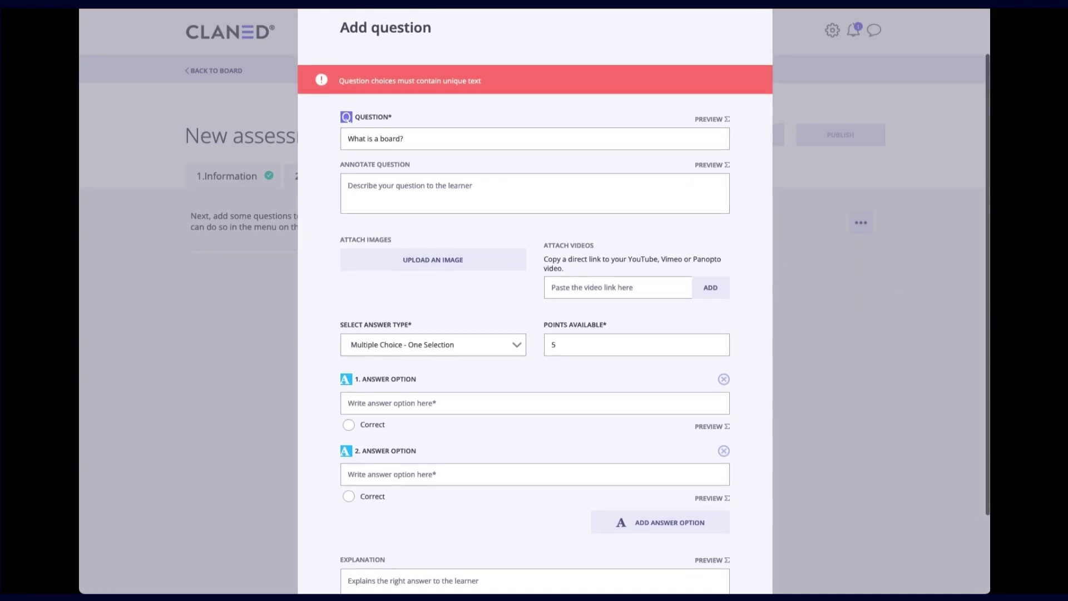
pyautogui.click(394, 404)
pyautogui.scroll(-2, 470, 401)
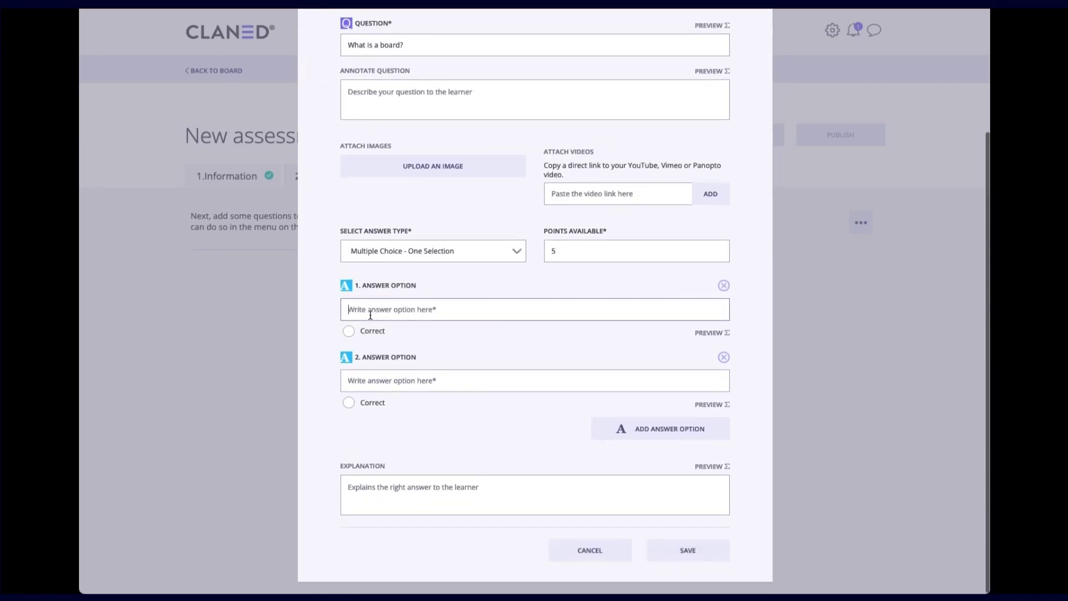
pyautogui.write('A long flat piece of wood')
pyautogui.scroll(1, 522, 329)
pyautogui.write('Board are learning spaces where content, learners and activities are stored')
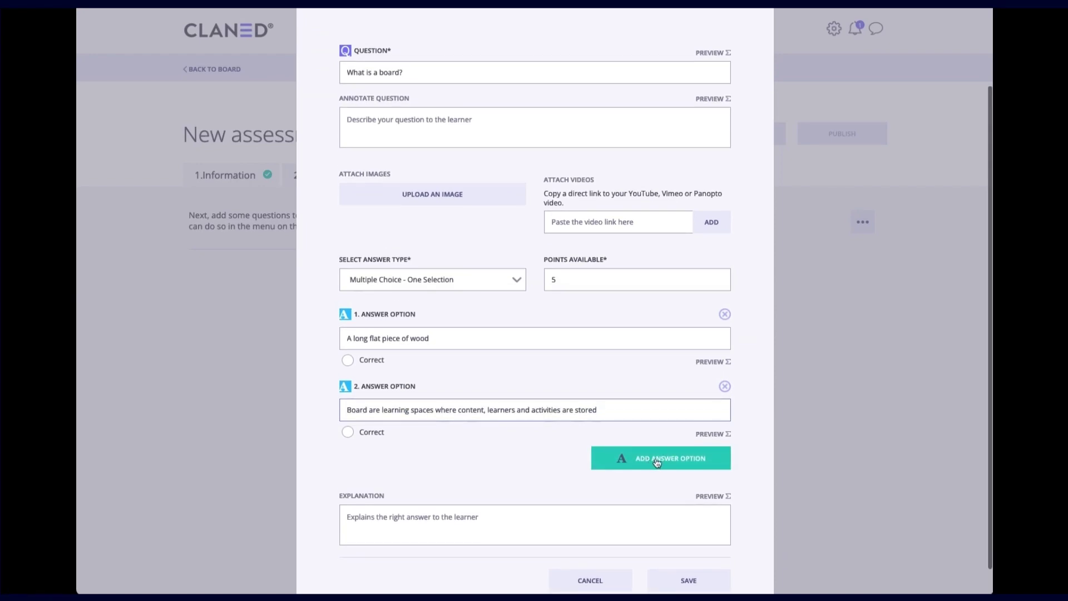
pyautogui.click(656, 463)
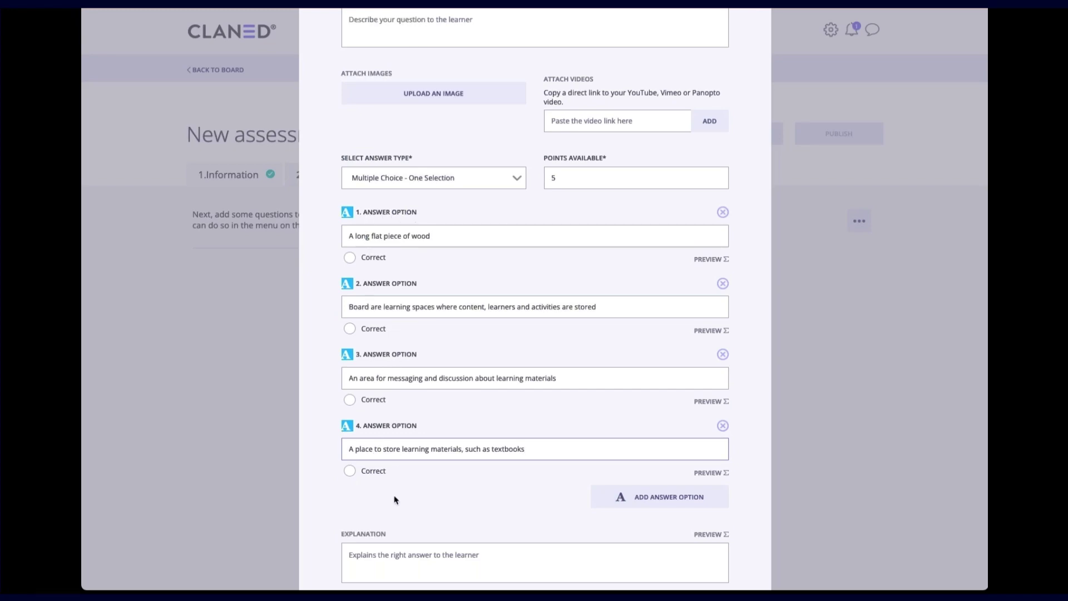
# Step: Mark the learning-spaces answer correct and paste in its explanation
pyautogui.click(350, 329)
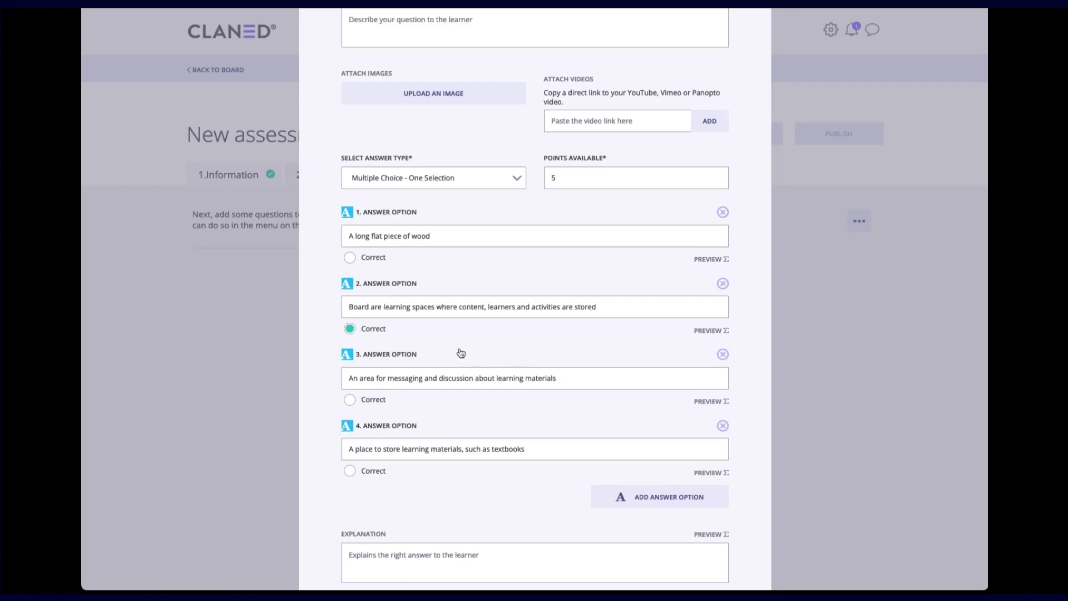
pyautogui.scroll(-2, 461, 350)
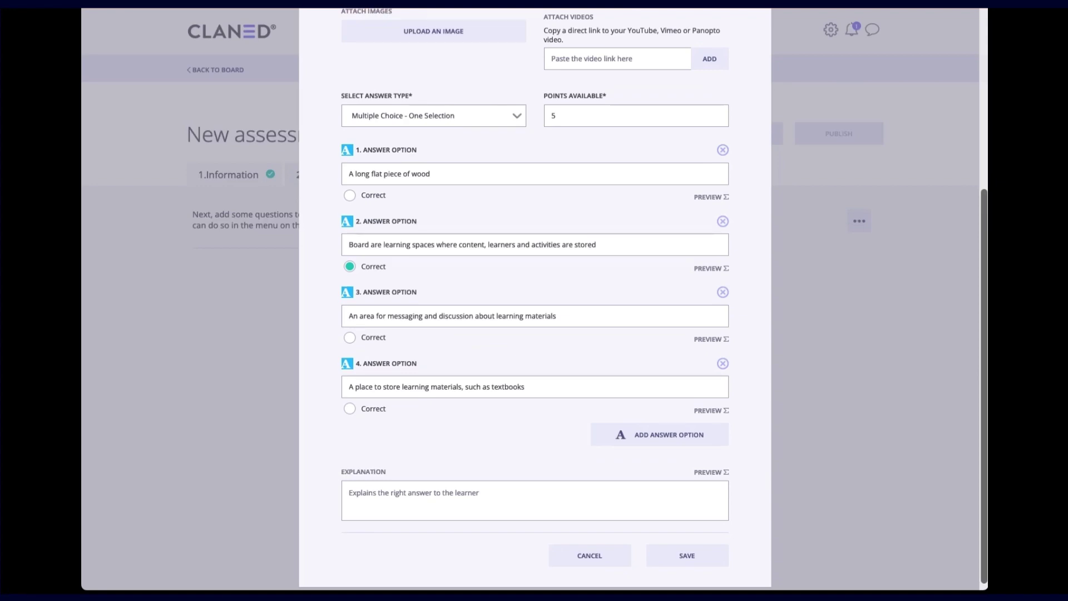
pyautogui.click(429, 488)
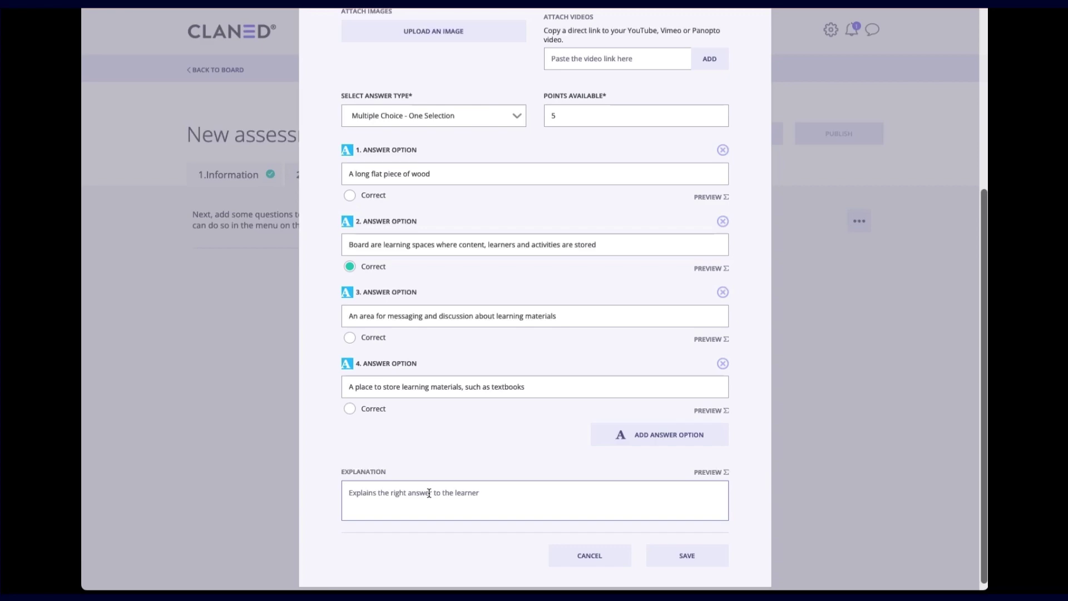
pyautogui.write('In Claned Boards are the areas where learning takes place. Here you can see the learning material as well as student progression and analytics.')
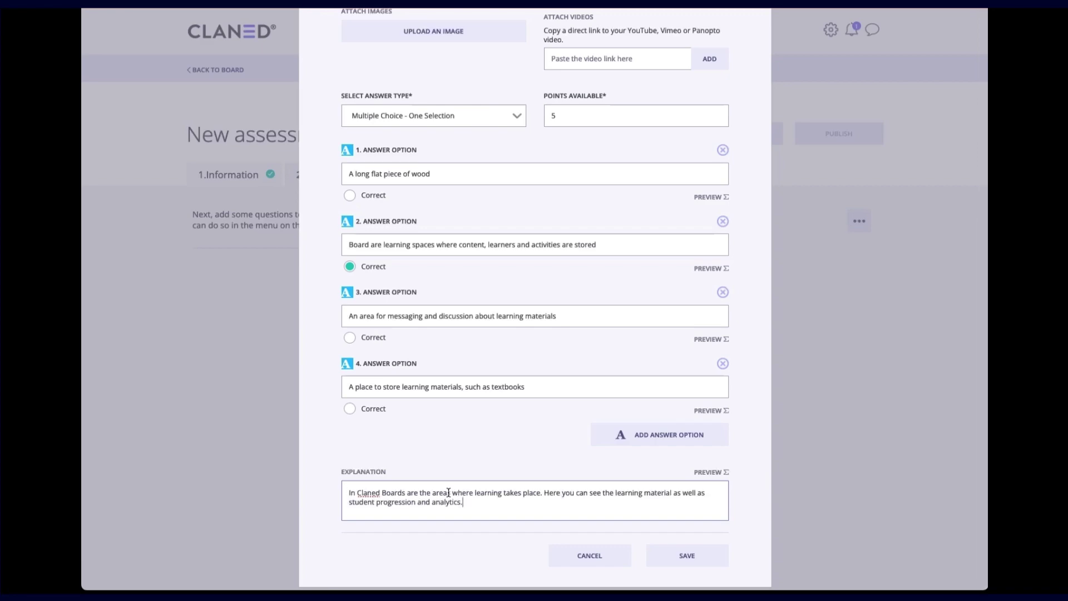
pyautogui.click(478, 454)
# Step: Set the question's Points Available to 1 and save it
pyautogui.scroll(5, 599, 463)
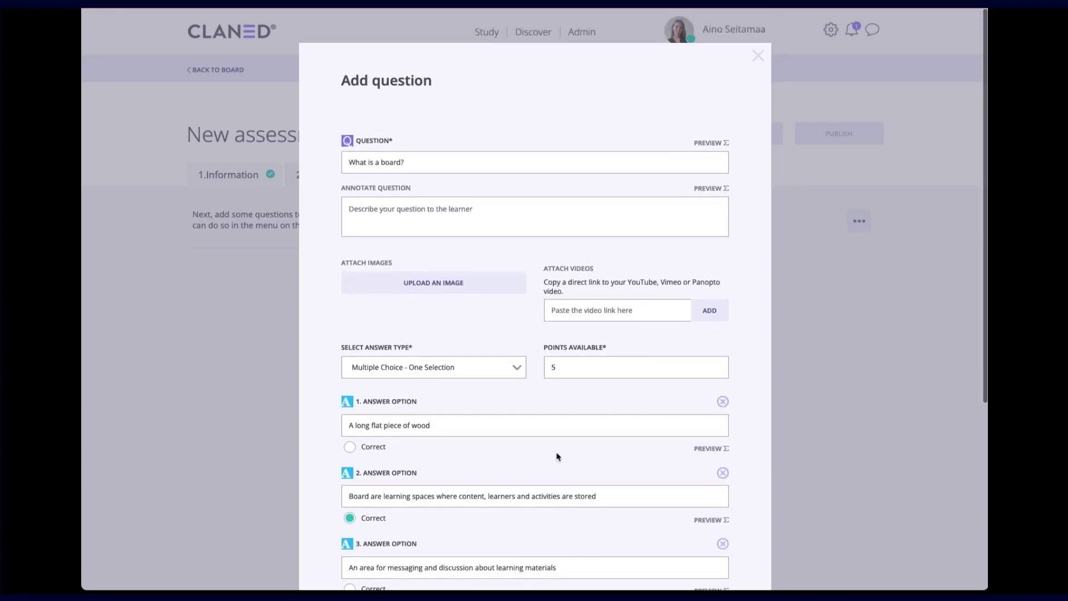
pyautogui.scroll(-1, 558, 456)
pyautogui.moveTo(545, 281); pyautogui.dragTo(616, 283)
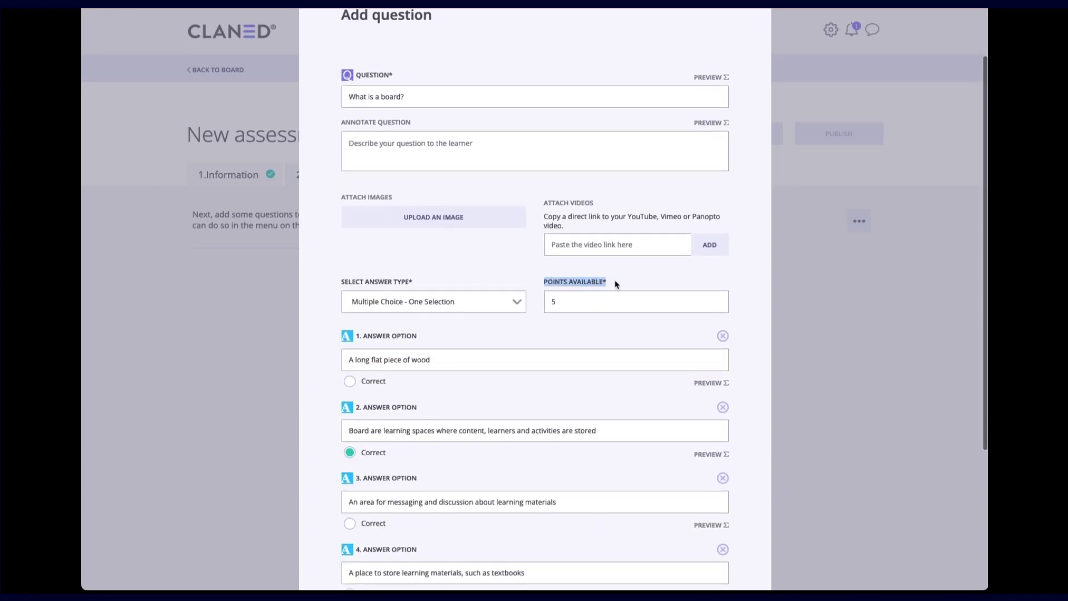
pyautogui.click(616, 284)
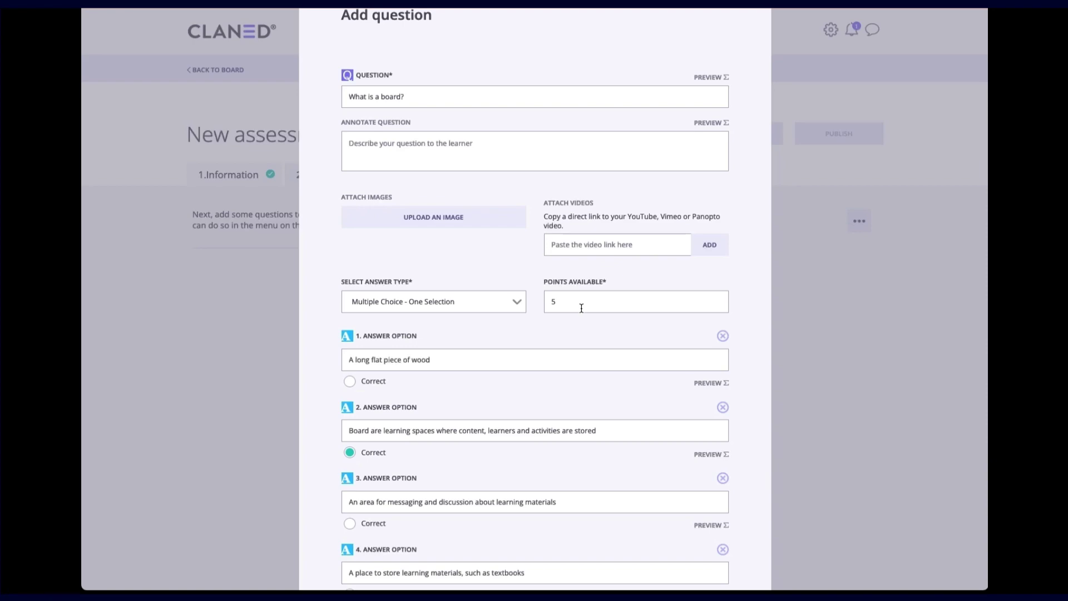
pyautogui.moveTo(573, 306); pyautogui.dragTo(540, 305)
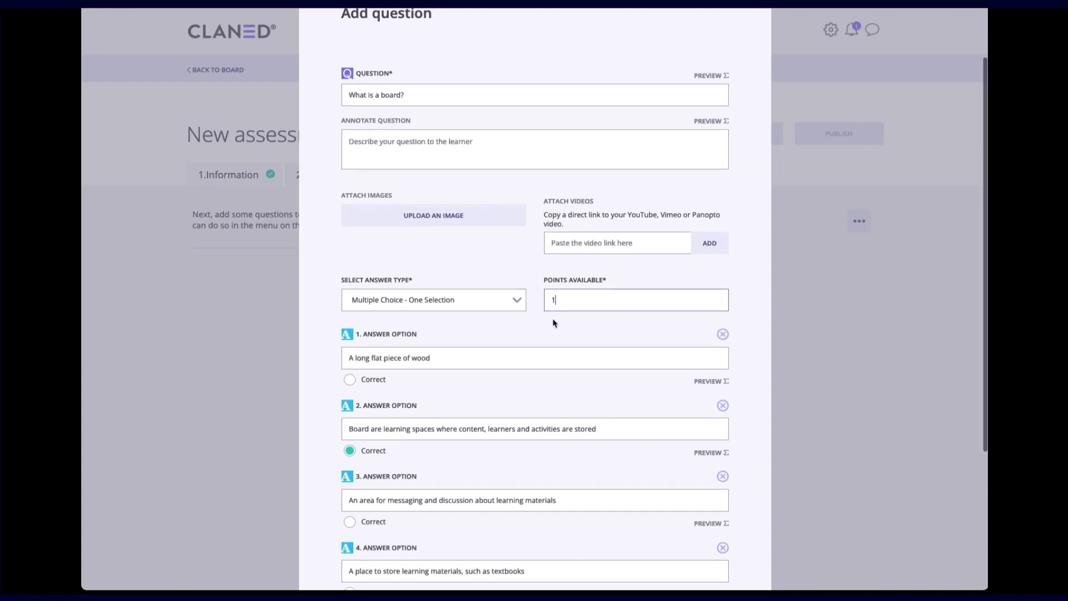
pyautogui.scroll(-4, 553, 317)
pyautogui.click(687, 546)
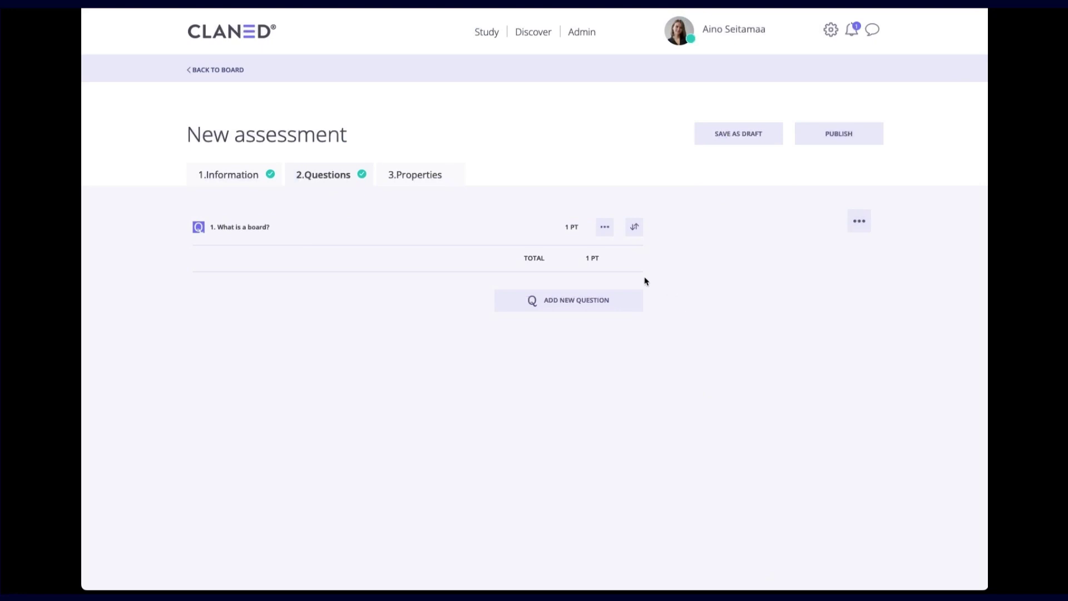
# Step: Create a multiple-selection multiple choice question with the pasted notifications question
pyautogui.click(563, 304)
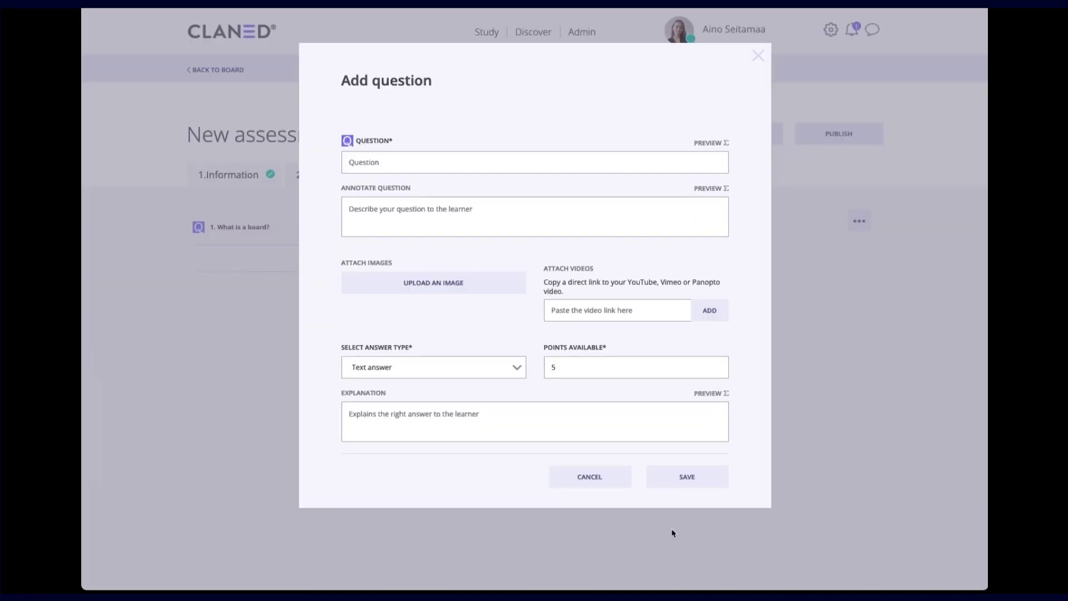
pyautogui.click(412, 381)
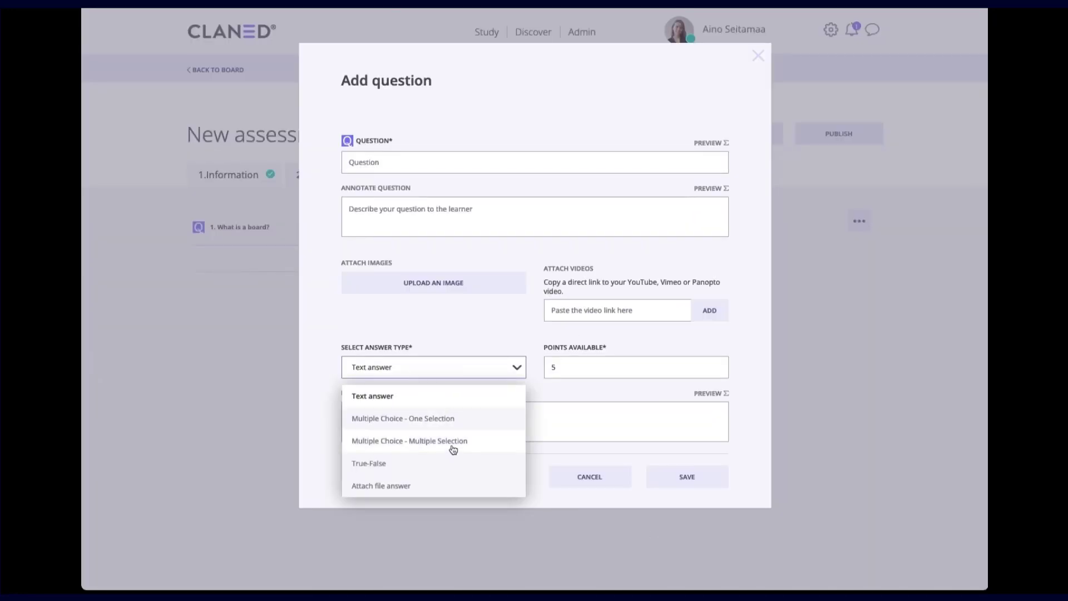
pyautogui.click(415, 442)
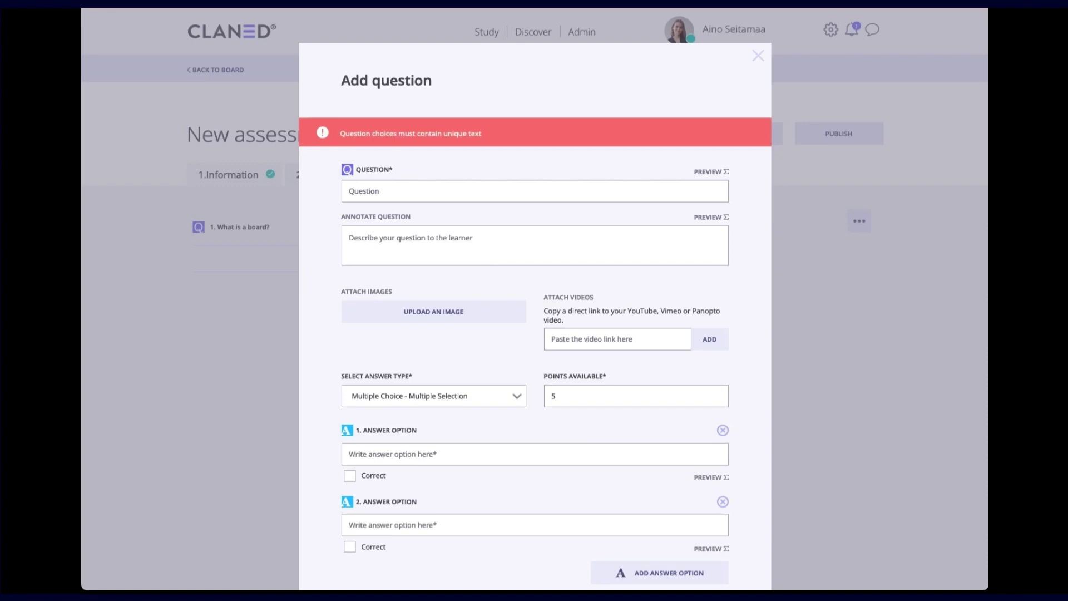
pyautogui.click(402, 190)
pyautogui.write('Claned can send notifications for ...')
# Step: Enter answers 'When you receive messages', 'When you fail/pass a test' and a pasted third option
pyautogui.scroll(-3, 423, 428)
pyautogui.click(412, 308)
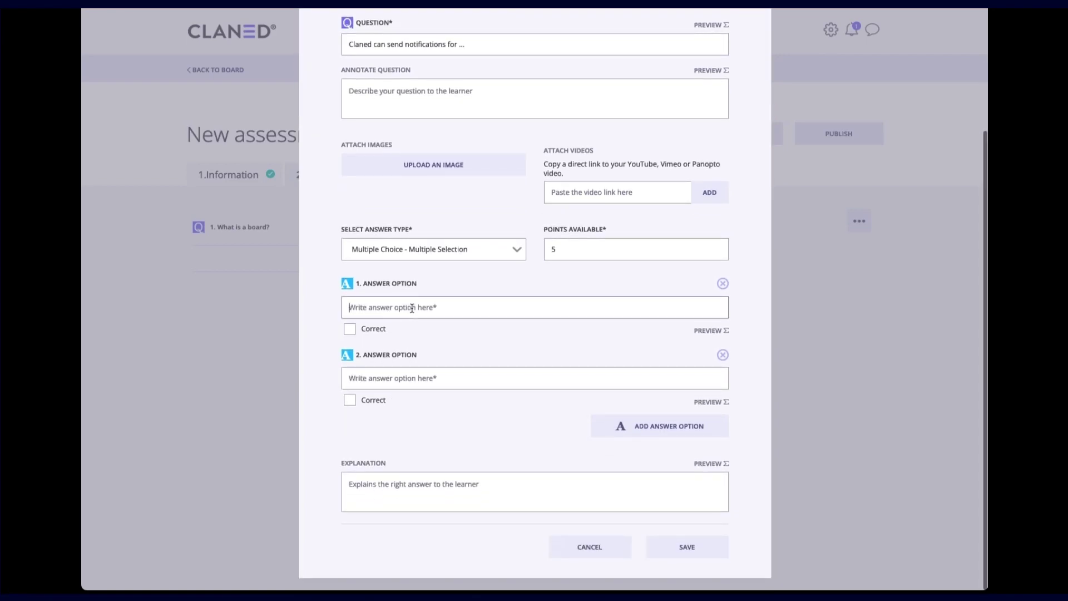
pyautogui.write('When you receive messages')
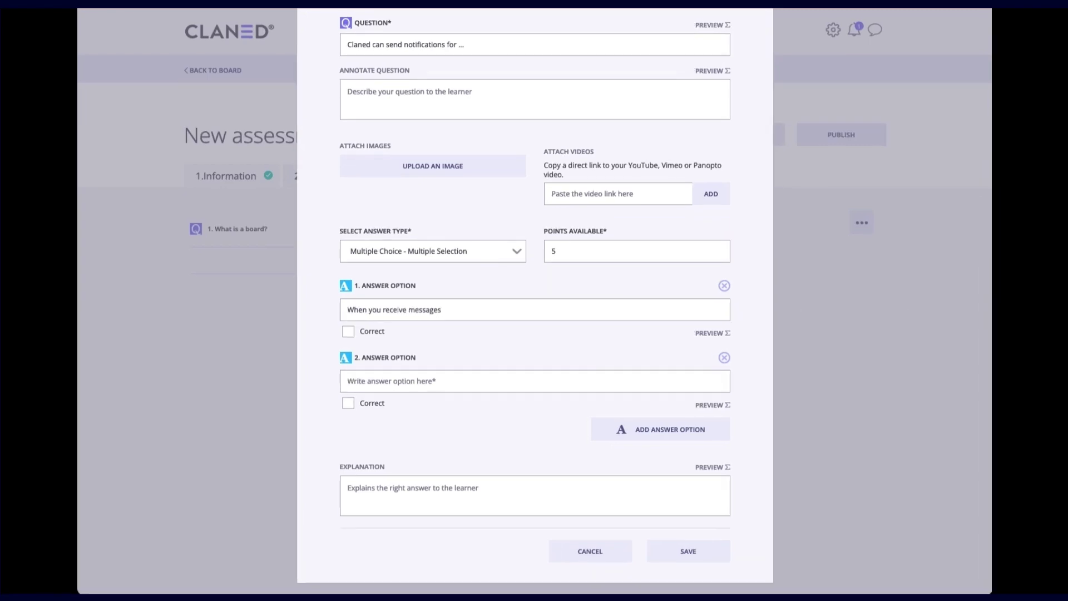
pyautogui.click(383, 379)
pyautogui.write('When you fail/pass a test')
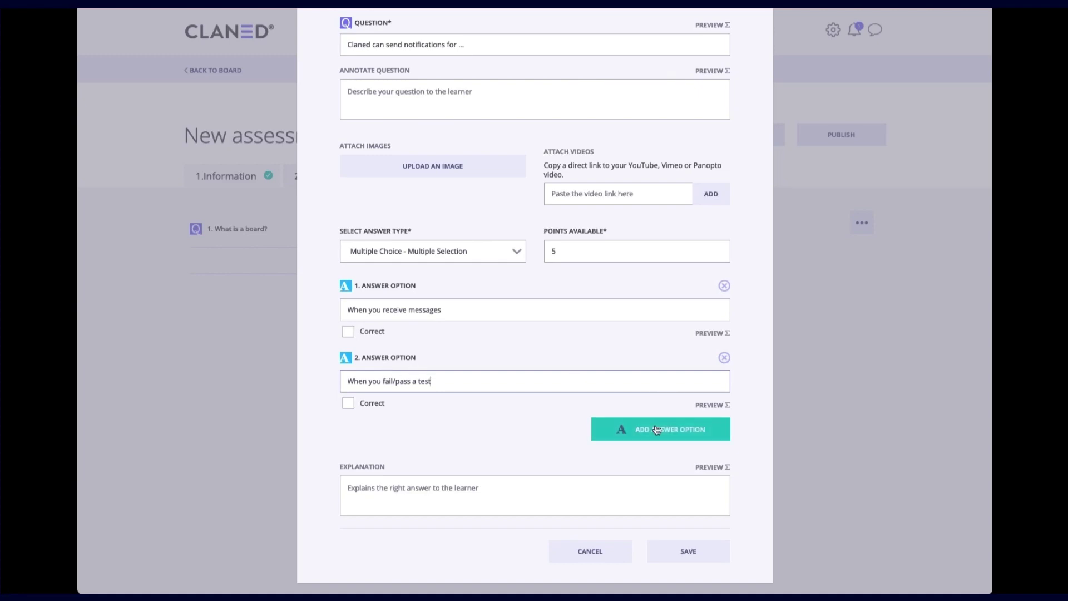
pyautogui.click(658, 429)
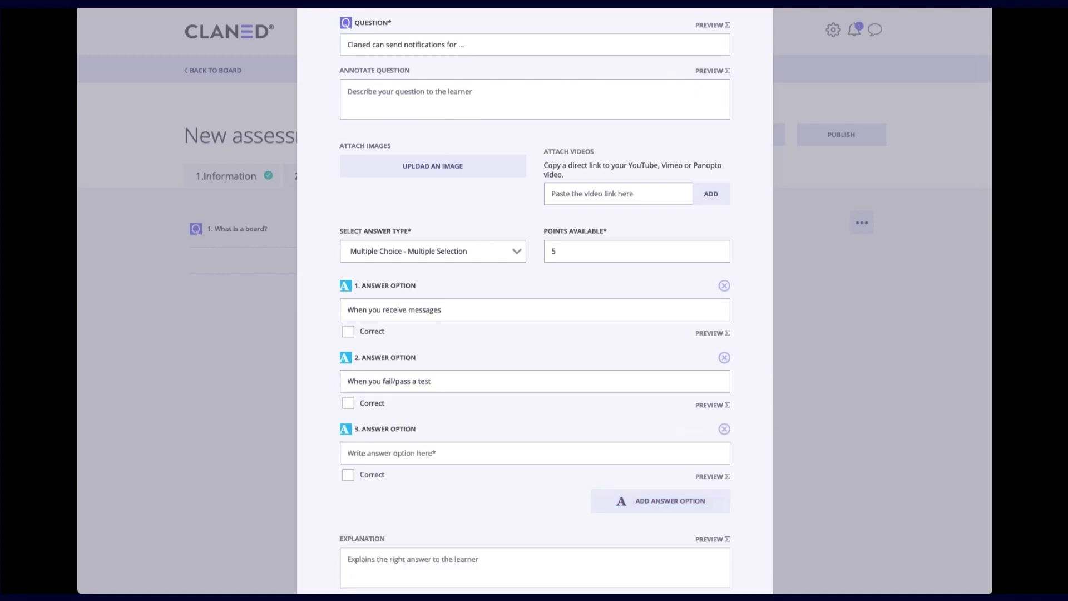
pyautogui.click(374, 458)
pyautogui.write('Any activity that occurs on boards you are a member of eg. comments added, content added, announcements made etc.')
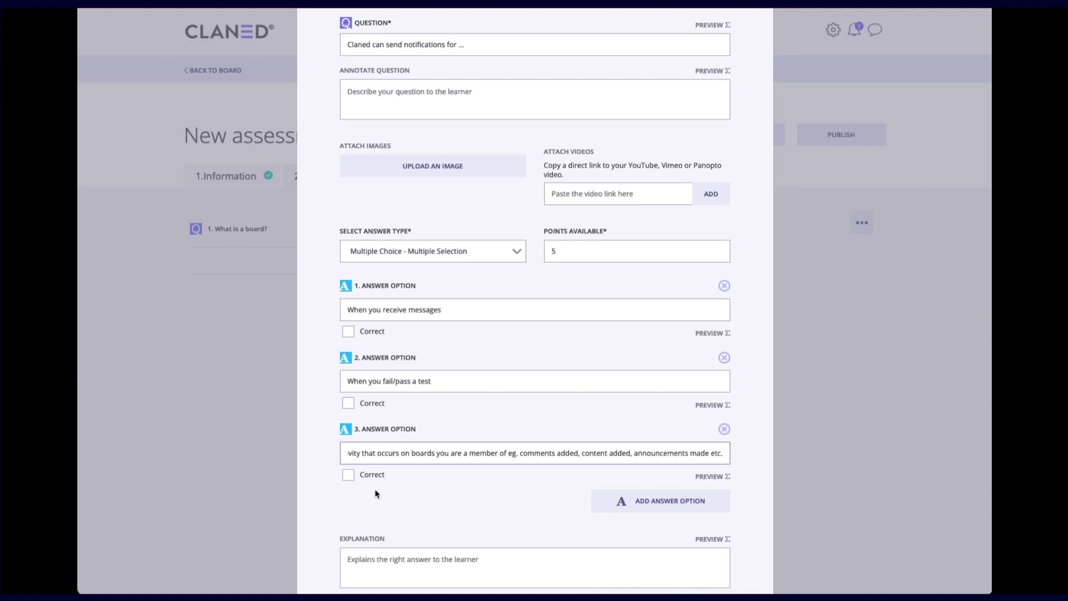
# Step: Mark all three answers correct, set points to 3, and save the question
pyautogui.click(348, 475)
pyautogui.click(349, 403)
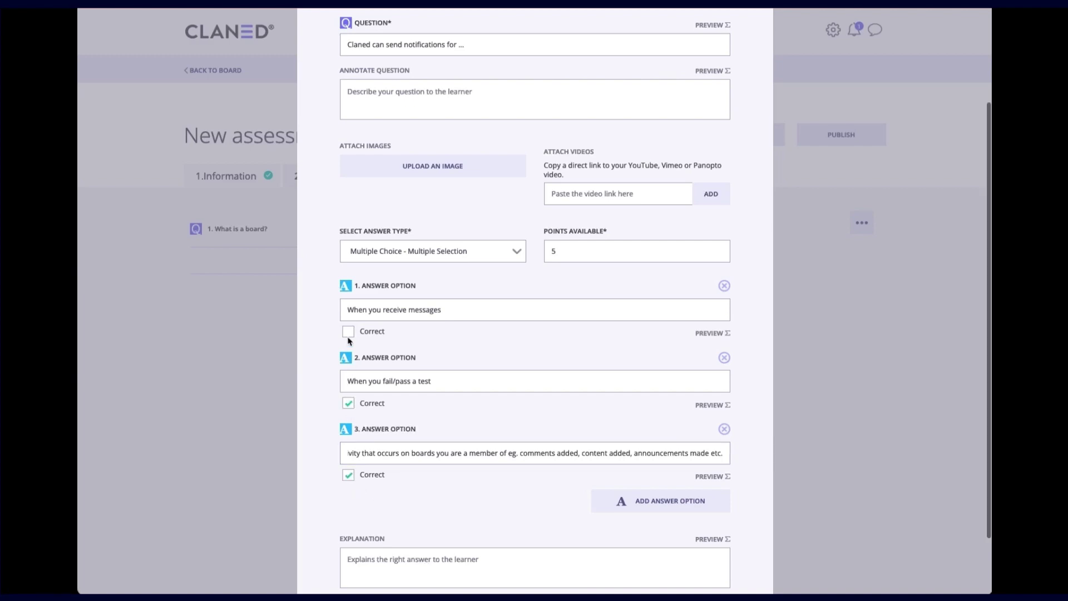
pyautogui.click(349, 332)
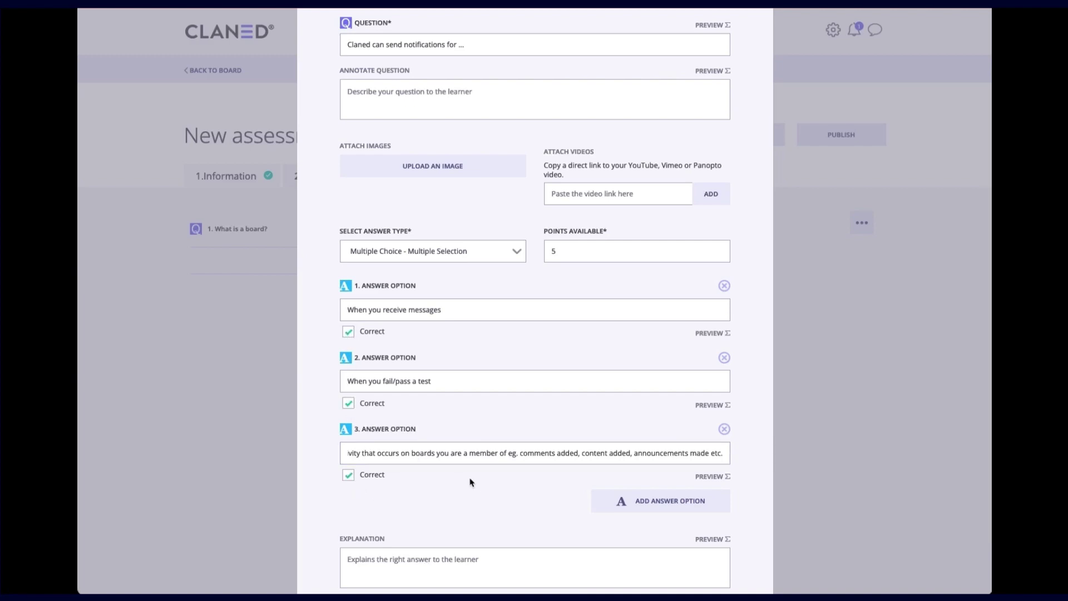
pyautogui.click(570, 253)
pyautogui.doubleClick(549, 251)
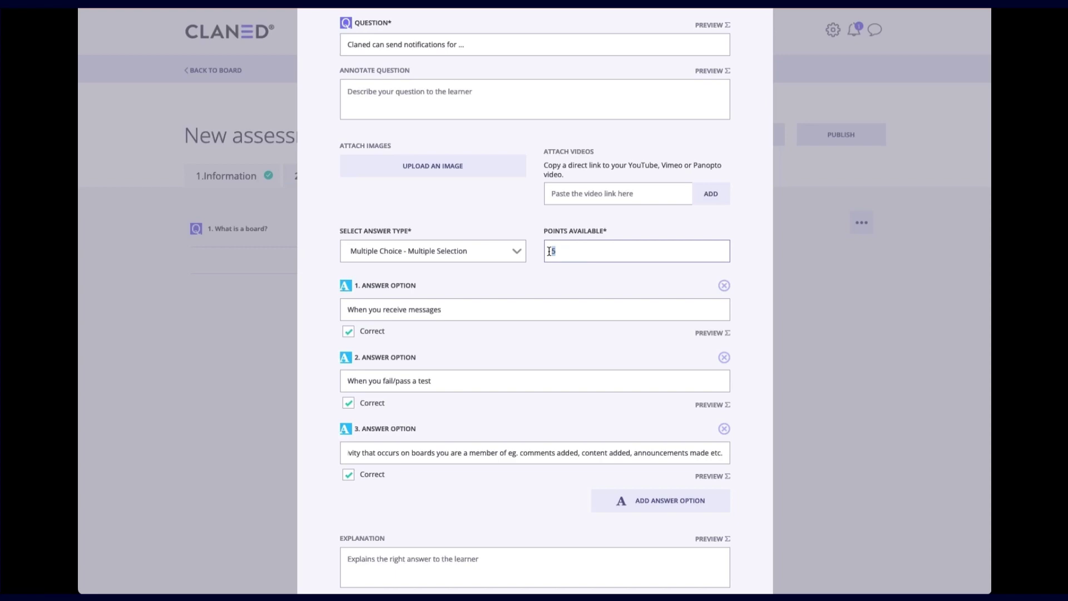
pyautogui.press('BackSpace')
pyautogui.write('3')
pyautogui.scroll(-1, 551, 234)
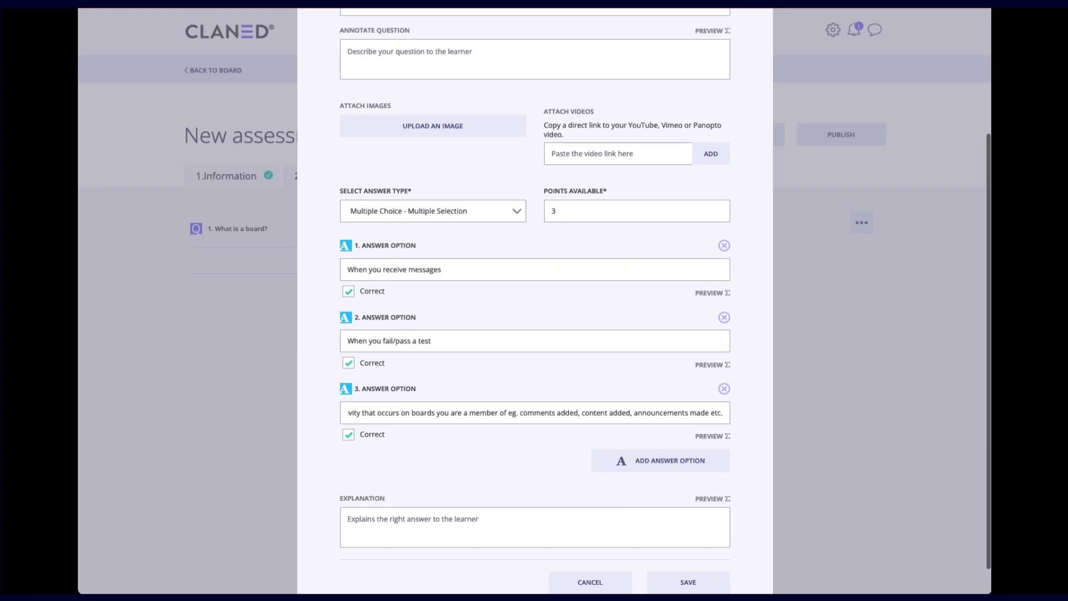
pyautogui.scroll(3, 454, 475)
pyautogui.scroll(-3, 459, 477)
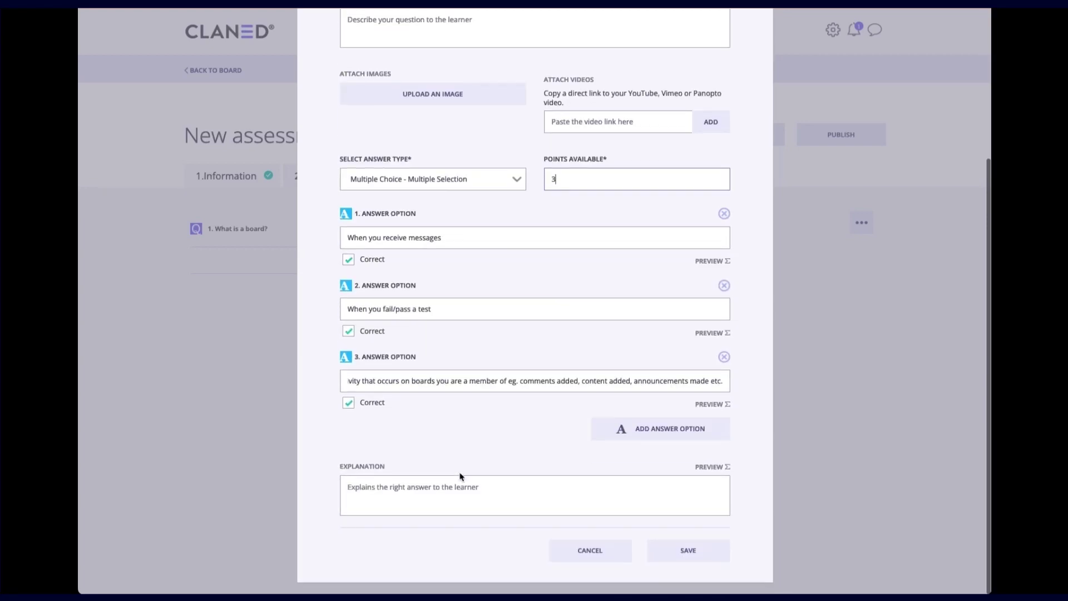
pyautogui.click(689, 550)
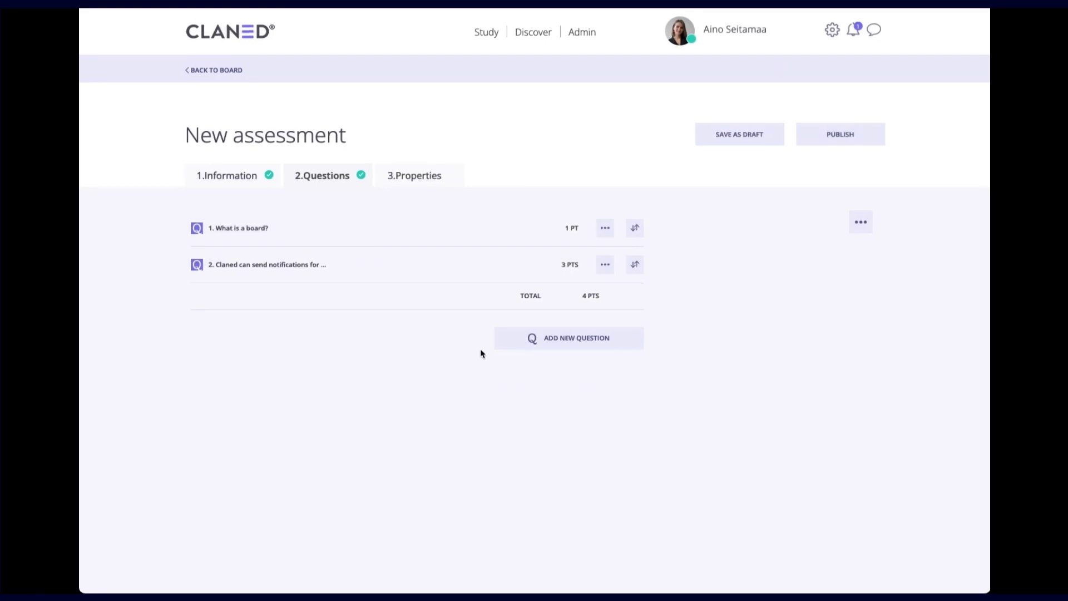
# Step: Save a True-False question 'Claned is an online learning platform', marked true, worth 1 point
pyautogui.click(571, 342)
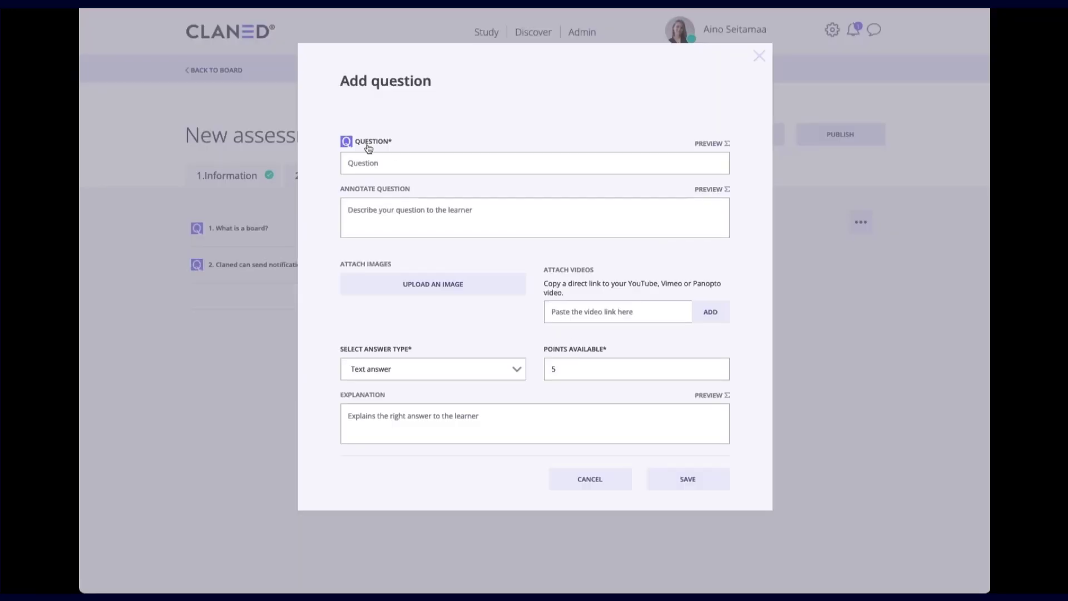
pyautogui.click(412, 368)
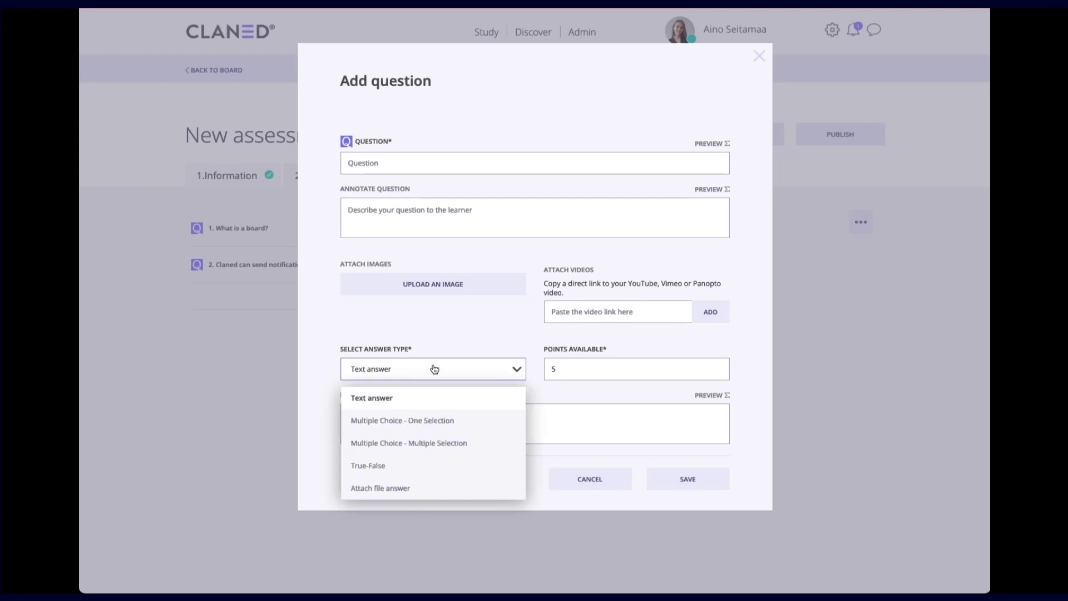
pyautogui.click(383, 472)
pyautogui.click(381, 161)
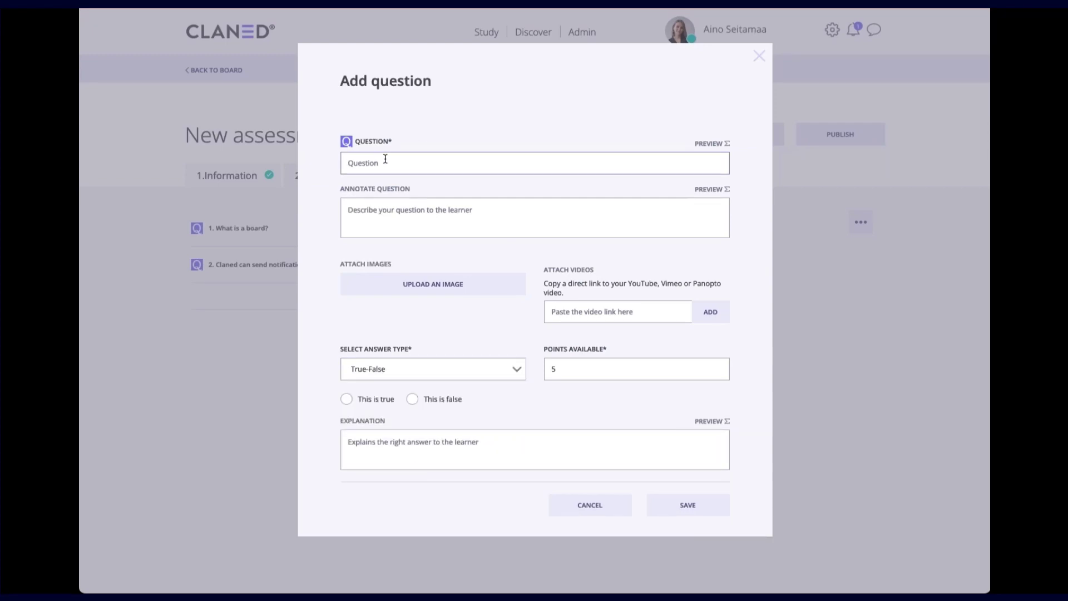
pyautogui.write('Claned is an online learning platform')
pyautogui.click(364, 404)
pyautogui.click(573, 363)
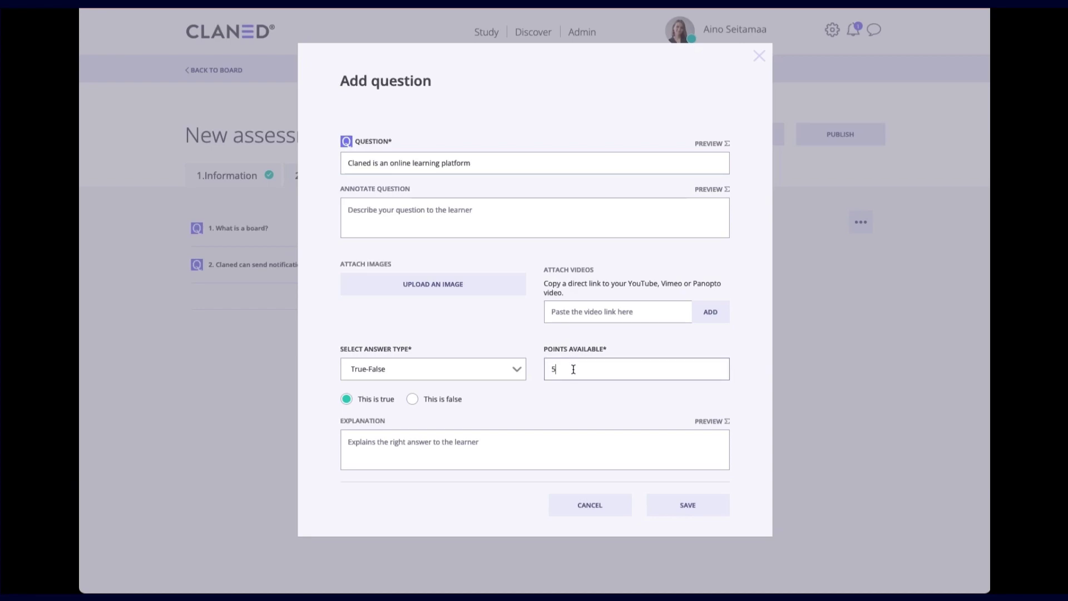
pyautogui.press('BackSpace')
pyautogui.write('1')
pyautogui.click(682, 508)
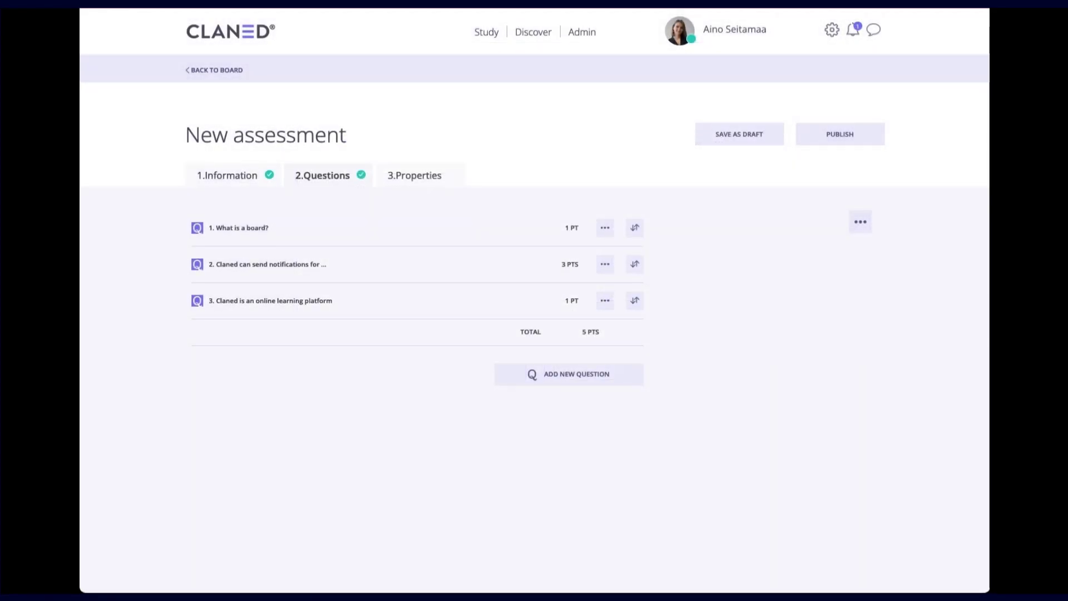
# Step: Start a fourth question asking which Claned features are most useful, with points set to 1
pyautogui.click(548, 381)
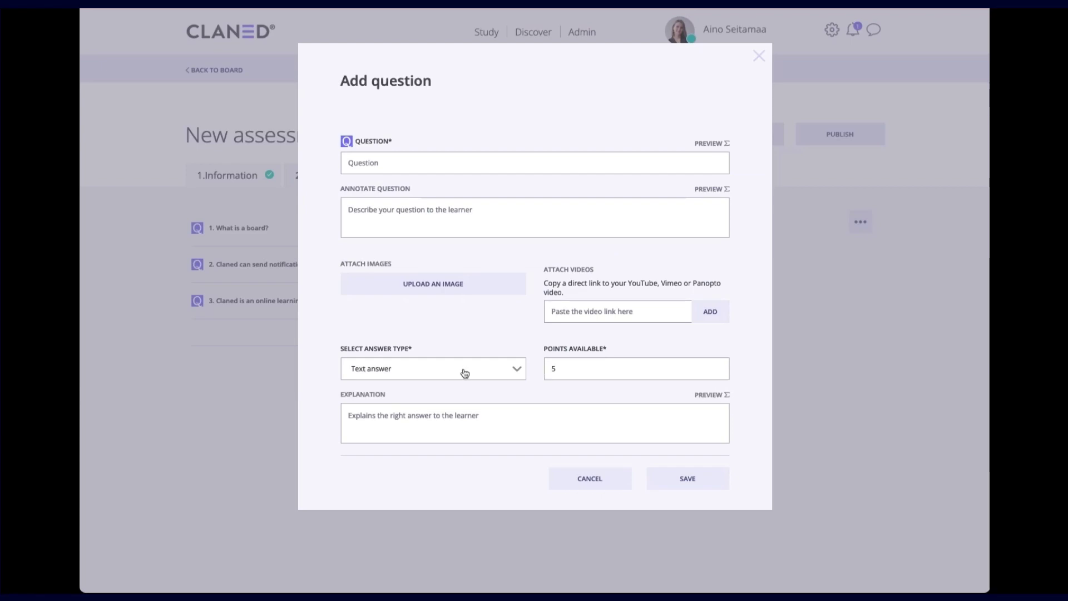
pyautogui.click(382, 168)
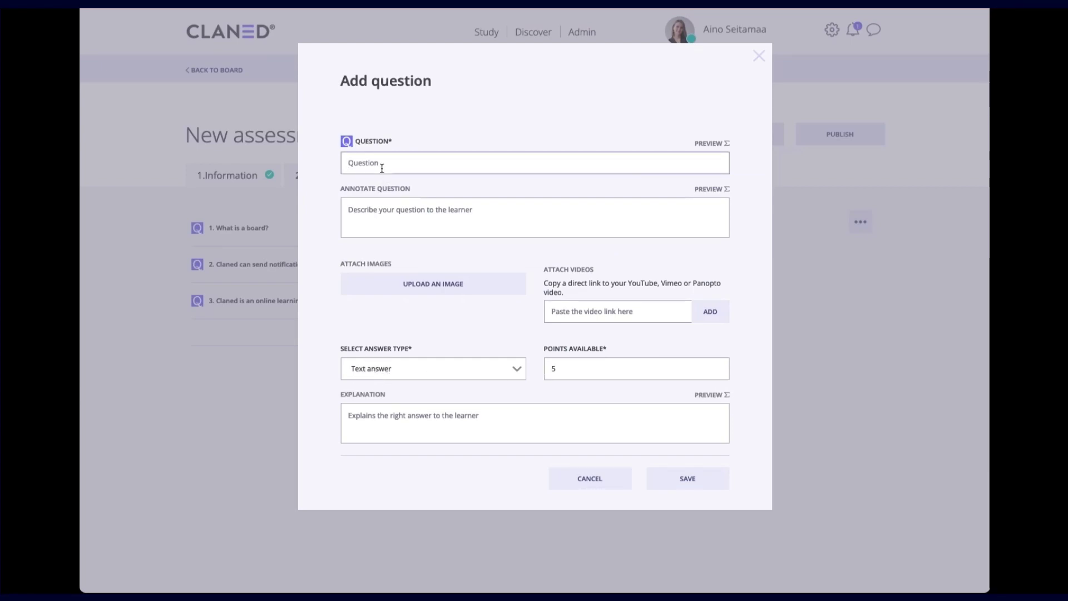
pyautogui.write('What do you think are the most useful Claned features for you and your purposes?')
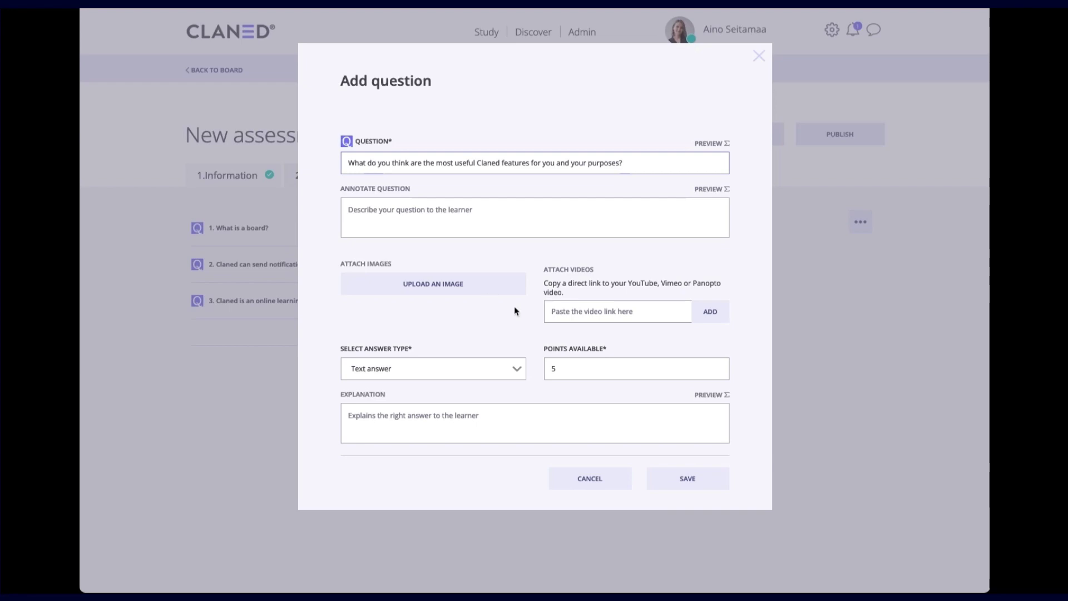
pyautogui.click(581, 370)
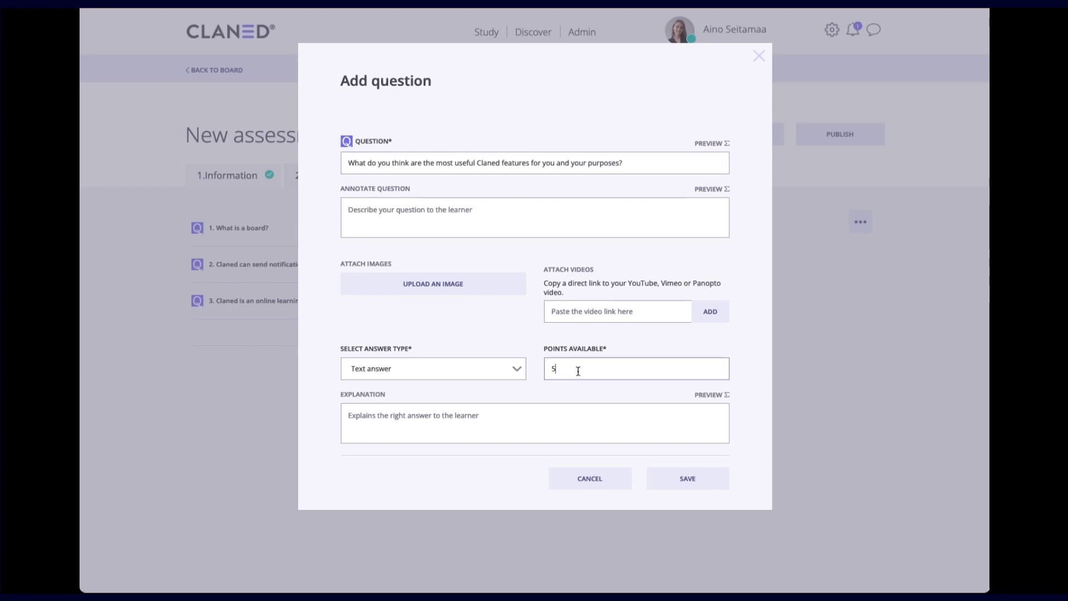
pyautogui.moveTo(575, 370); pyautogui.dragTo(538, 376)
pyautogui.write('1')
# Step: Keep Text answer as the answer type, settle the points at 1, and save
pyautogui.click(374, 370)
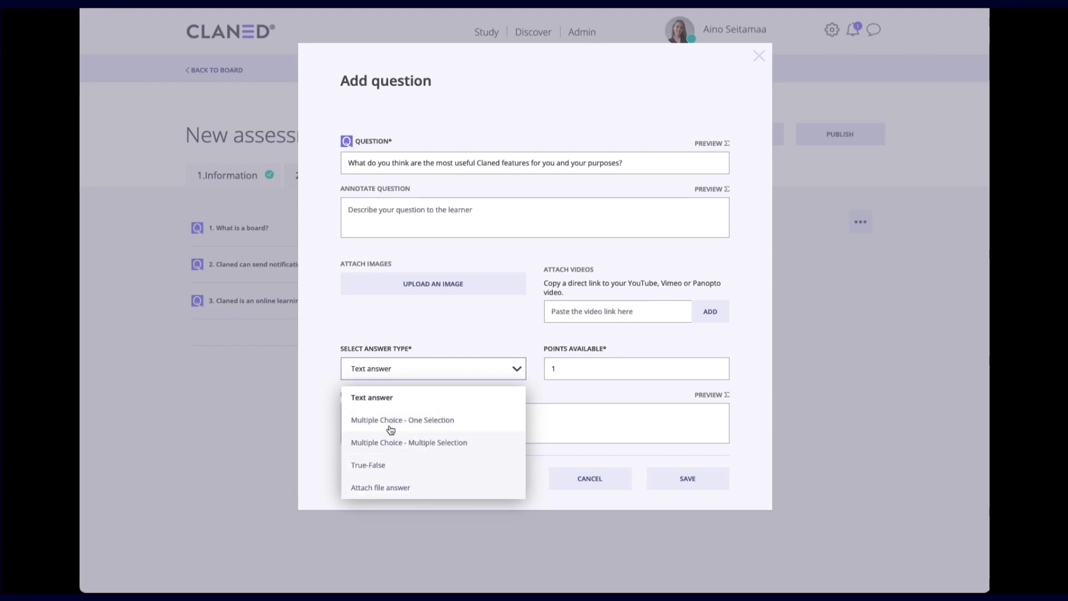
pyautogui.click(544, 395)
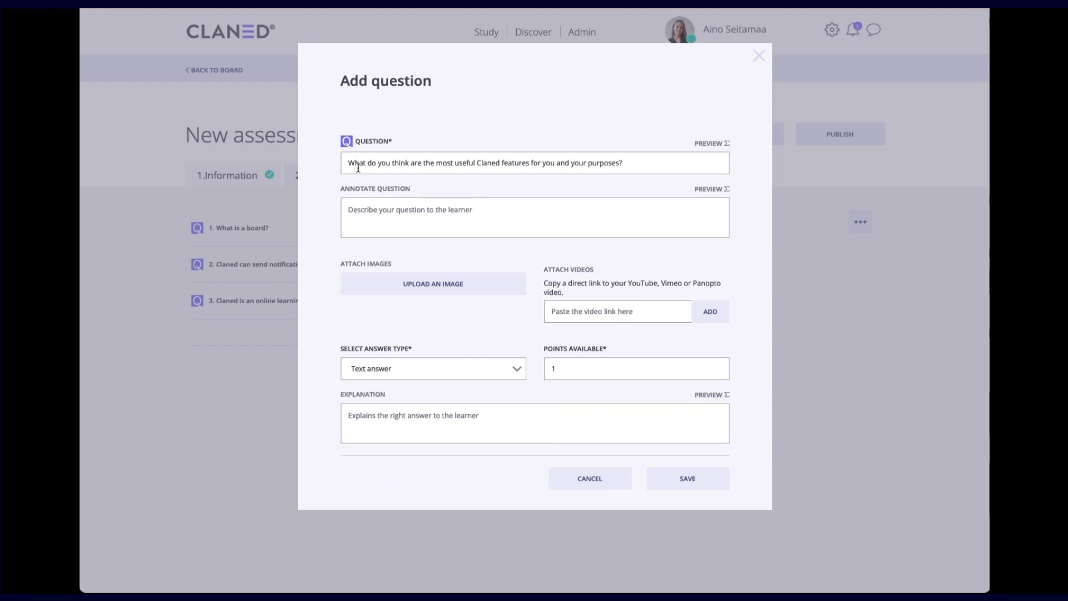
pyautogui.moveTo(567, 371); pyautogui.dragTo(547, 370)
pyautogui.write('0')
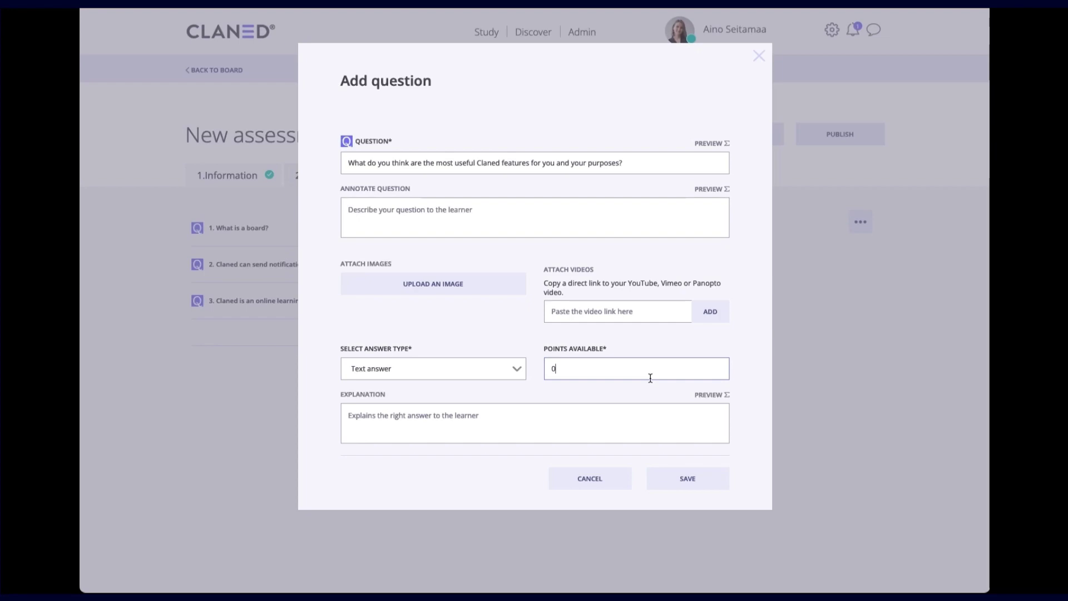
pyautogui.press('BackSpace')
pyautogui.write('1')
pyautogui.press('BackSpace')
pyautogui.write('0')
pyautogui.press('BackSpace')
pyautogui.write('1')
pyautogui.click(688, 479)
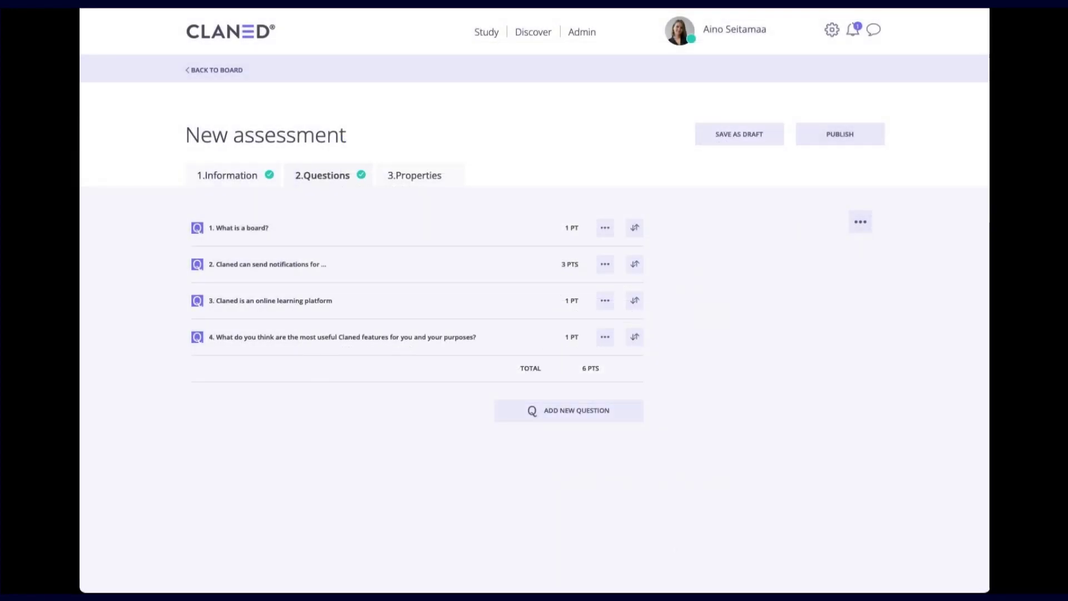
# Step: Save a file-attachment question 'Attach your course planning template here.' worth 1 point
pyautogui.click(566, 410)
pyautogui.click(388, 378)
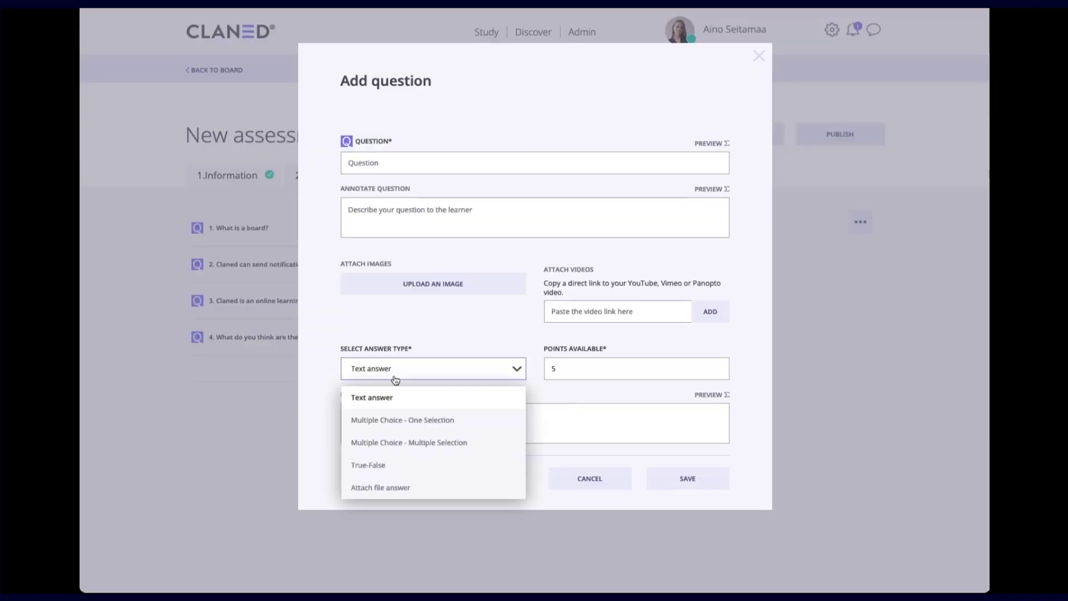
pyautogui.click(387, 488)
pyautogui.click(411, 168)
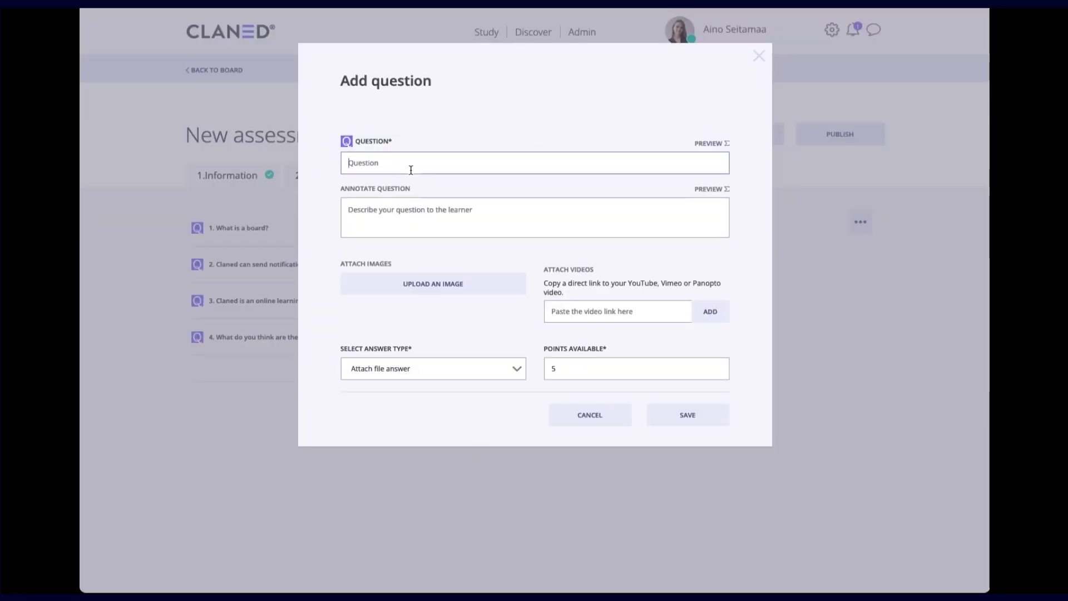
pyautogui.write('Attach your course planning template here.')
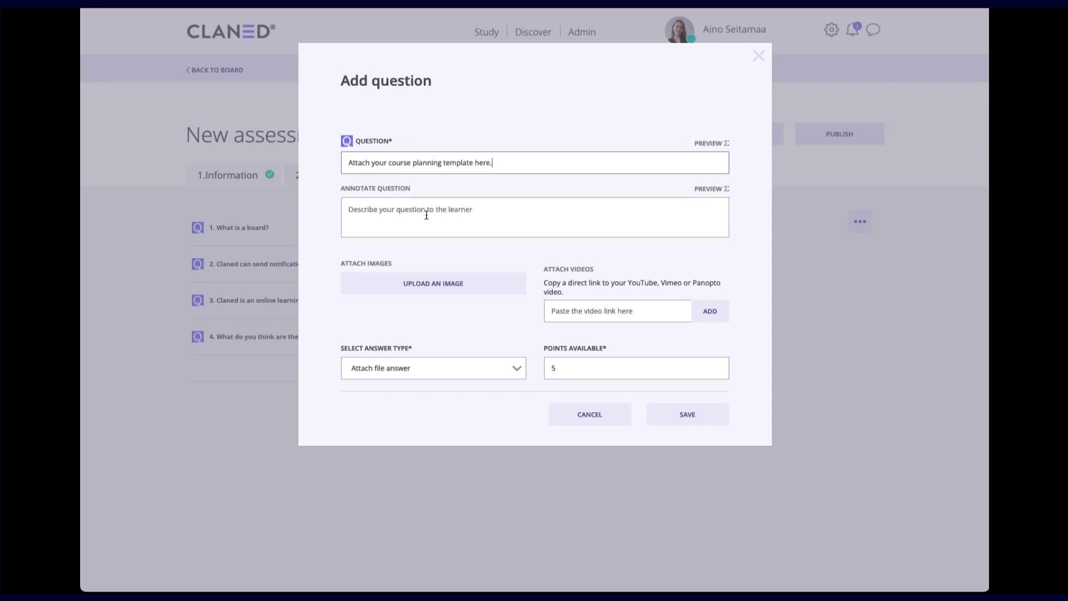
pyautogui.doubleClick(569, 372)
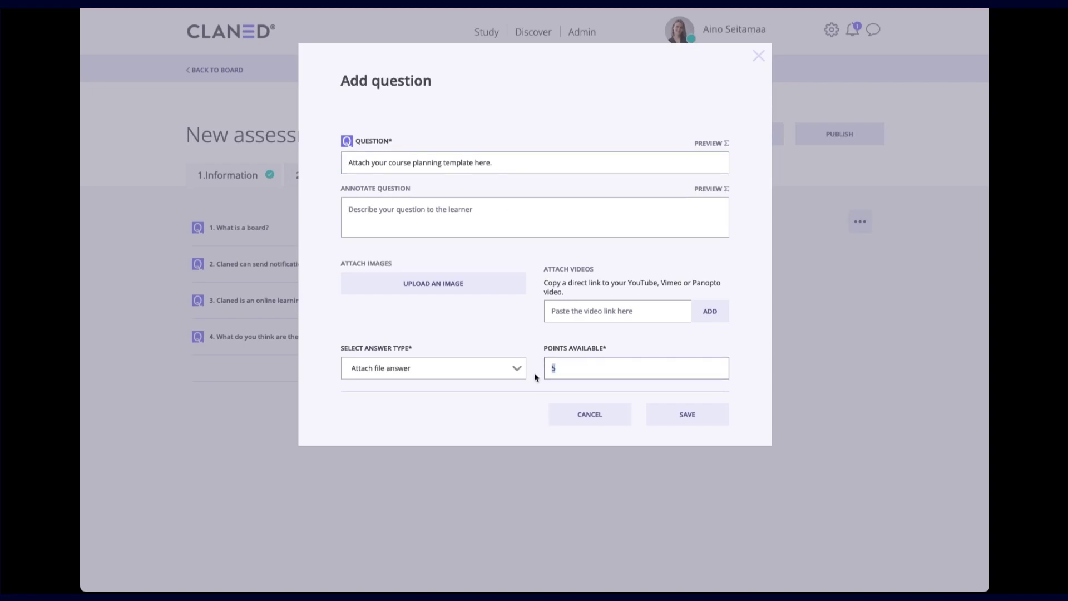
pyautogui.write('1')
pyautogui.click(693, 423)
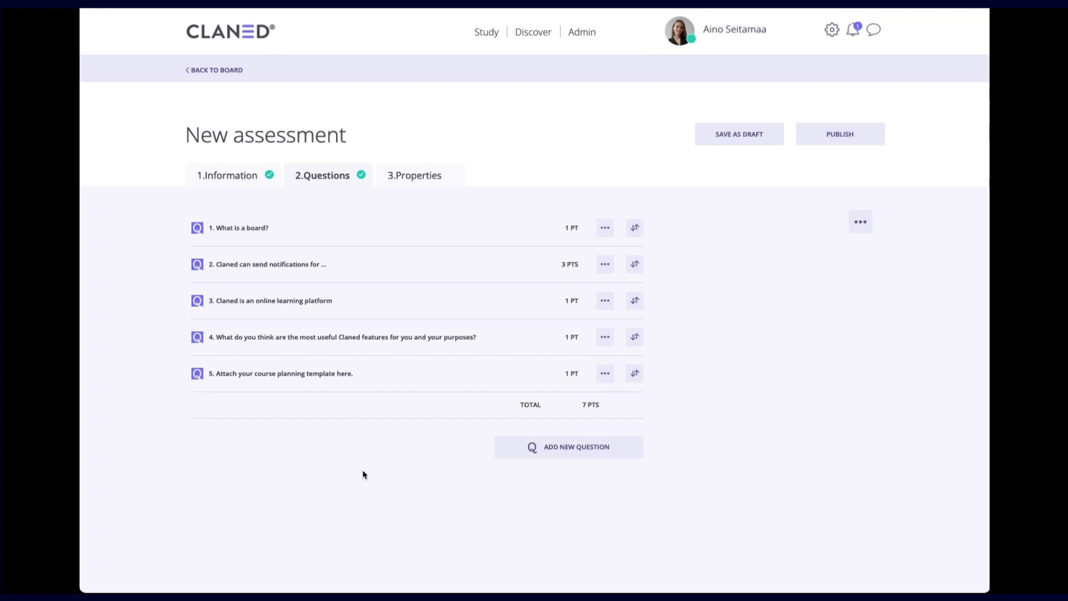
# Step: Check the import-from-file option, close it, and choose Add new question pool from the '...' menu
pyautogui.click(867, 227)
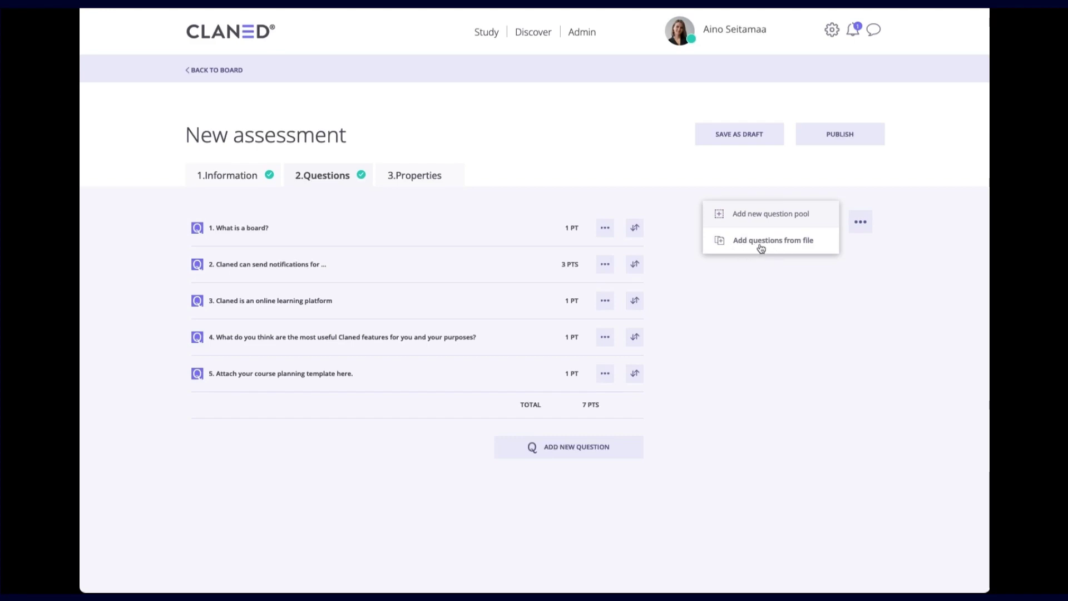
pyautogui.click(754, 247)
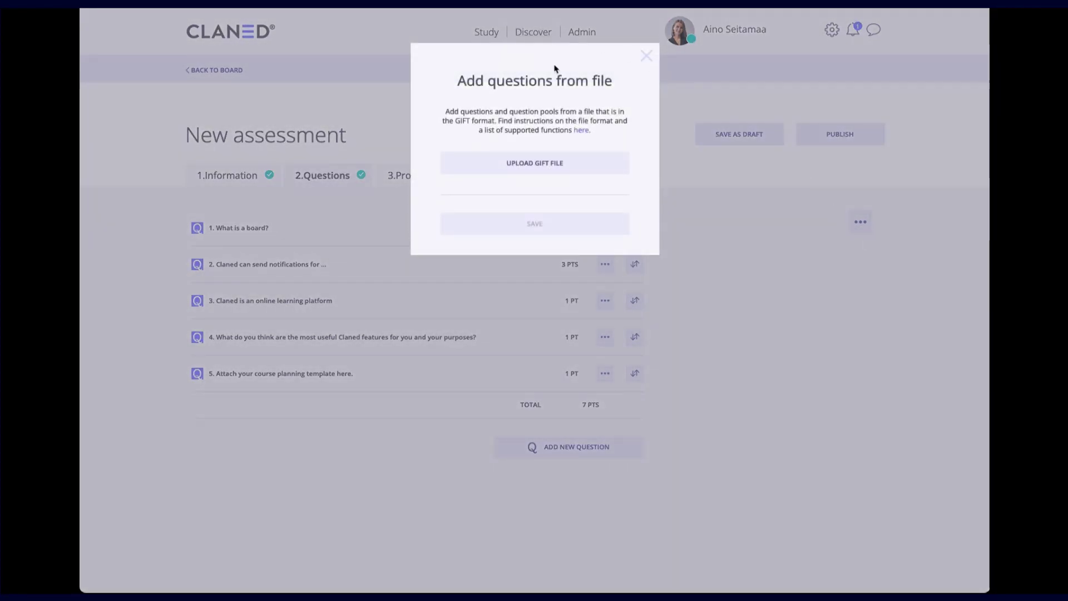
pyautogui.click(646, 58)
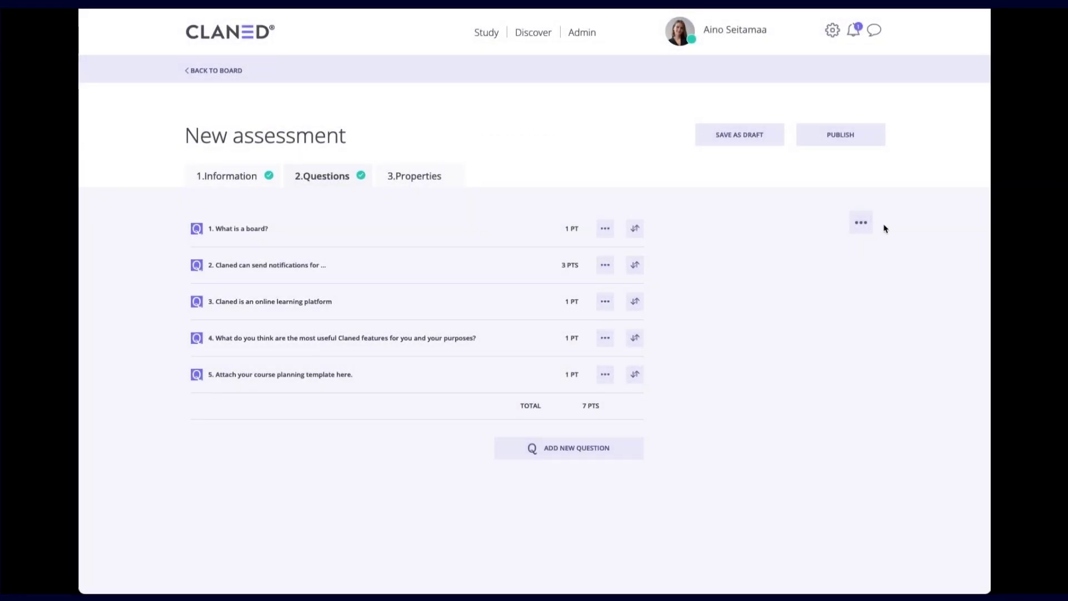
pyautogui.click(861, 223)
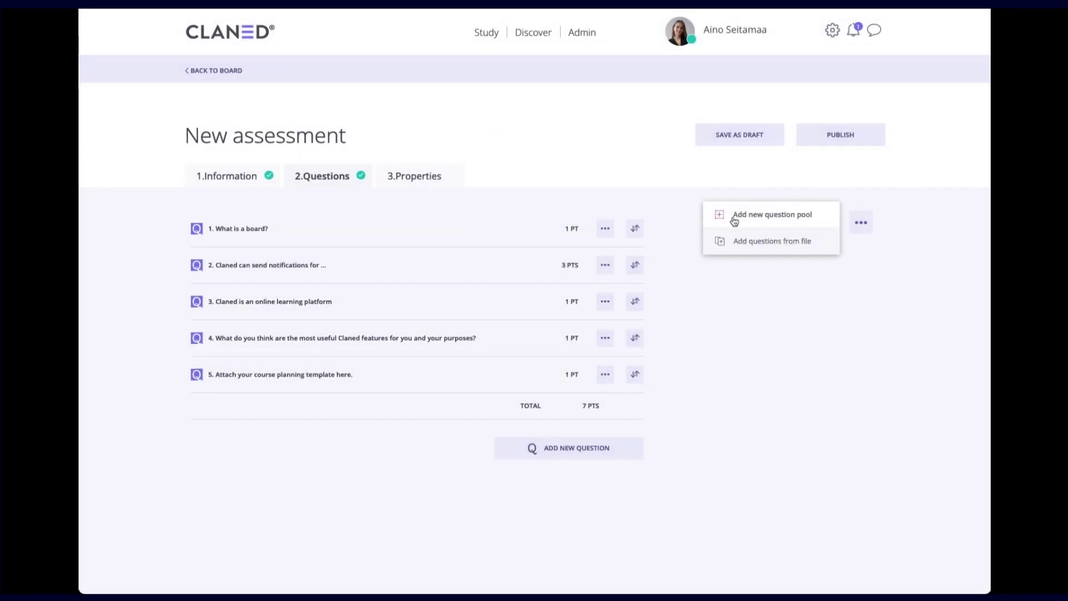
pyautogui.click(799, 221)
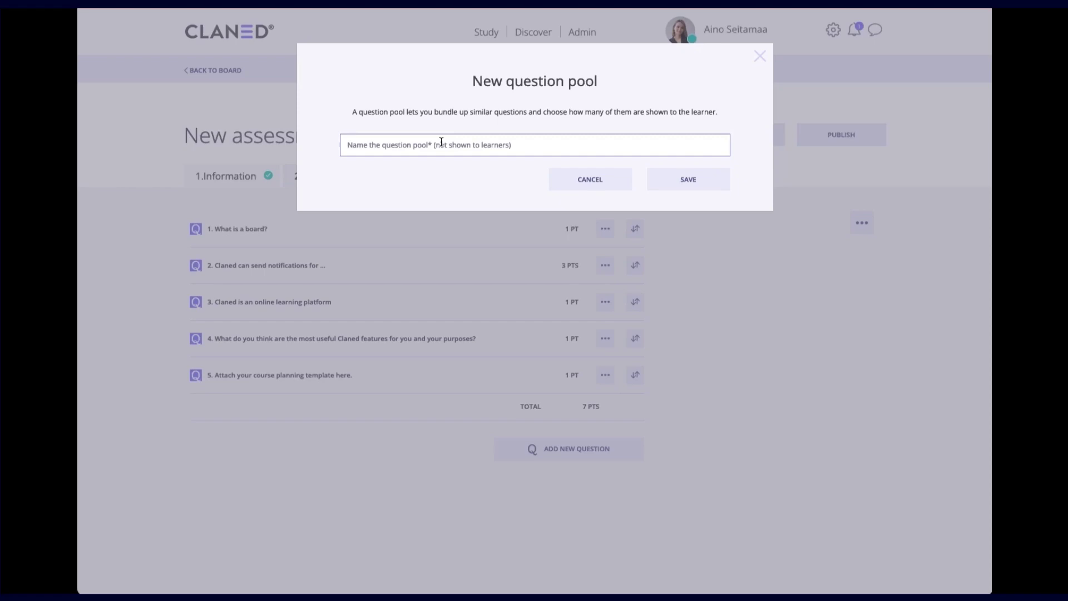
# Step: Save a pool named 'Claned technicalities' and drag the first three questions into it
pyautogui.write('Claned techn')
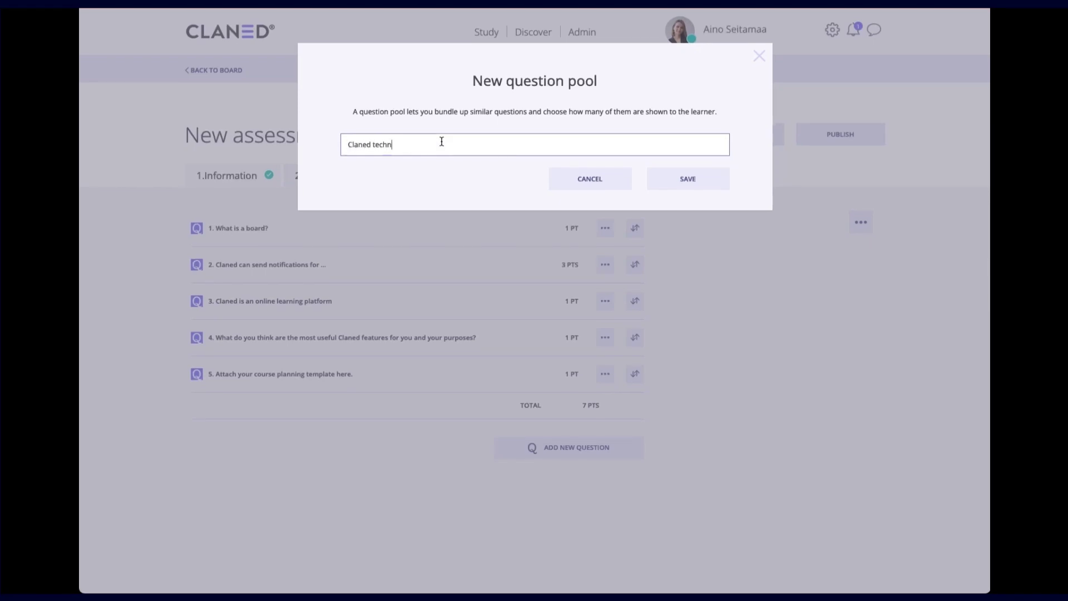
pyautogui.write('icalities')
pyautogui.click(679, 179)
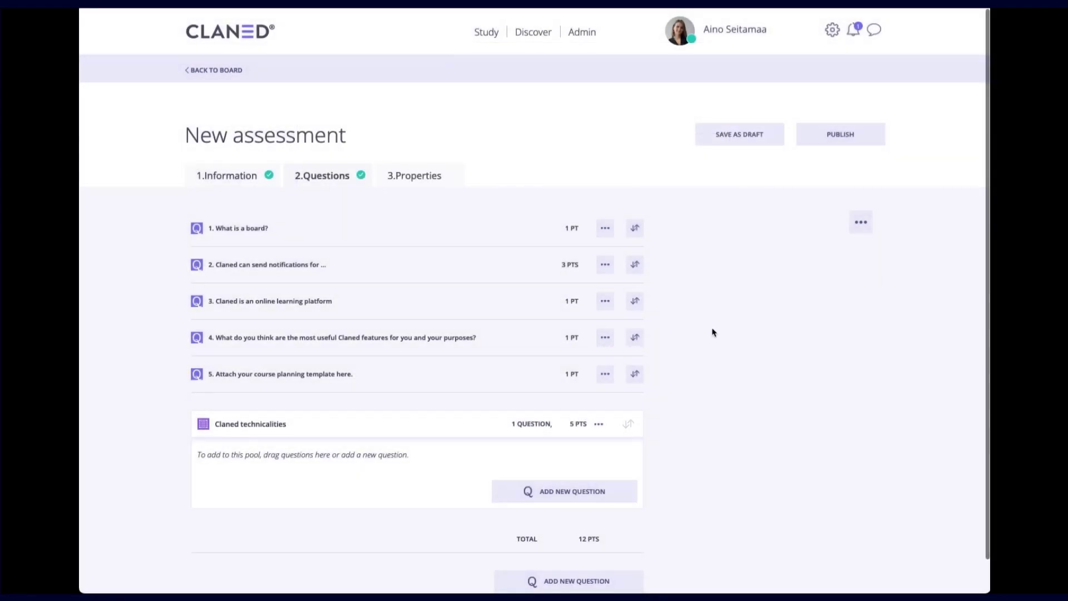
pyautogui.scroll(-1, 708, 340)
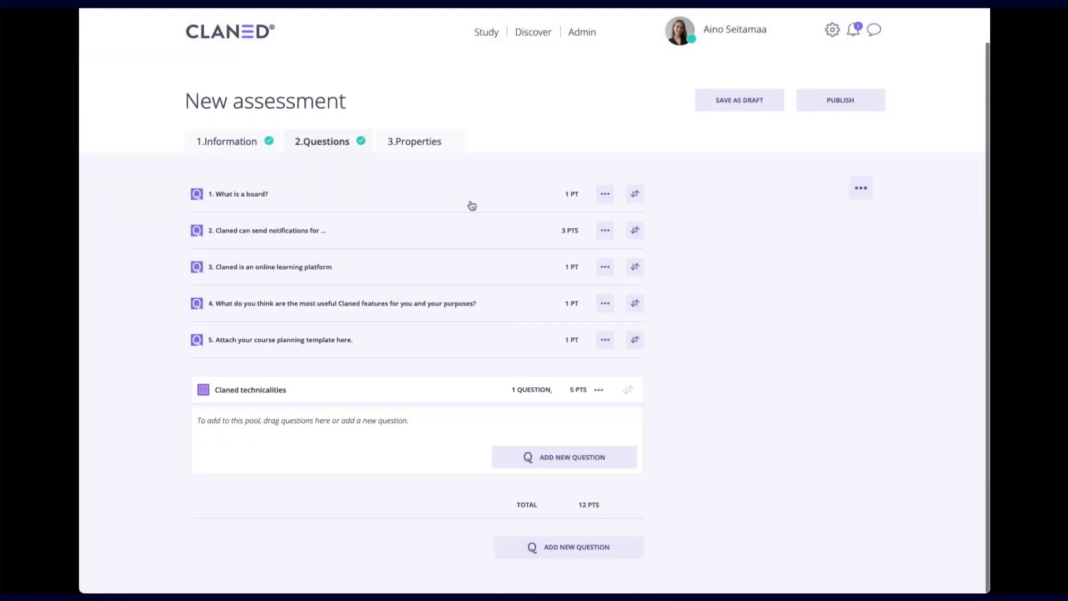
pyautogui.moveTo(635, 193); pyautogui.dragTo(693, 450)
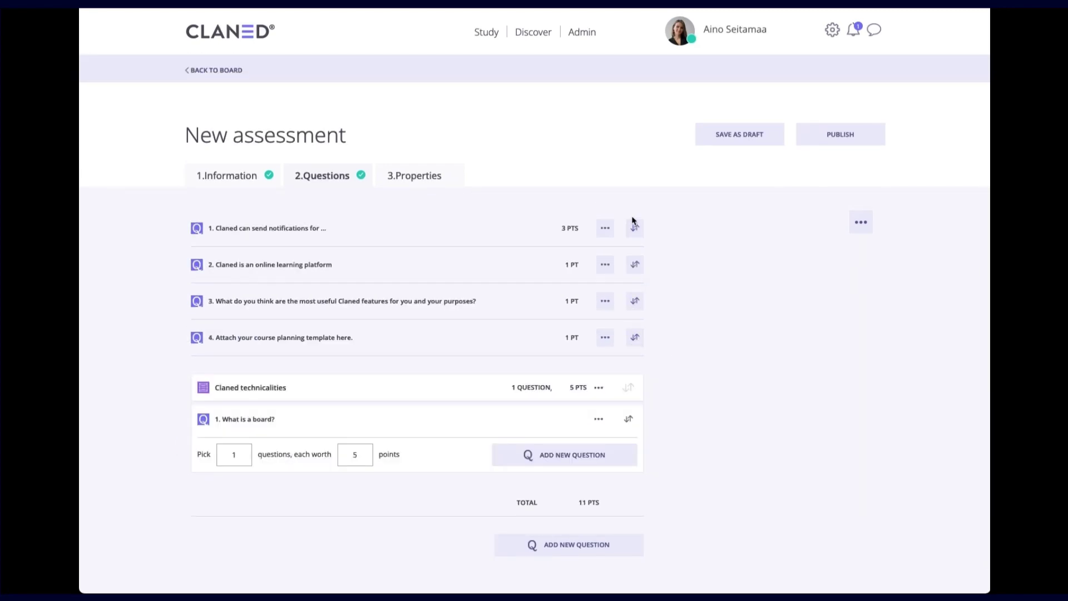
pyautogui.moveTo(635, 228); pyautogui.dragTo(637, 426)
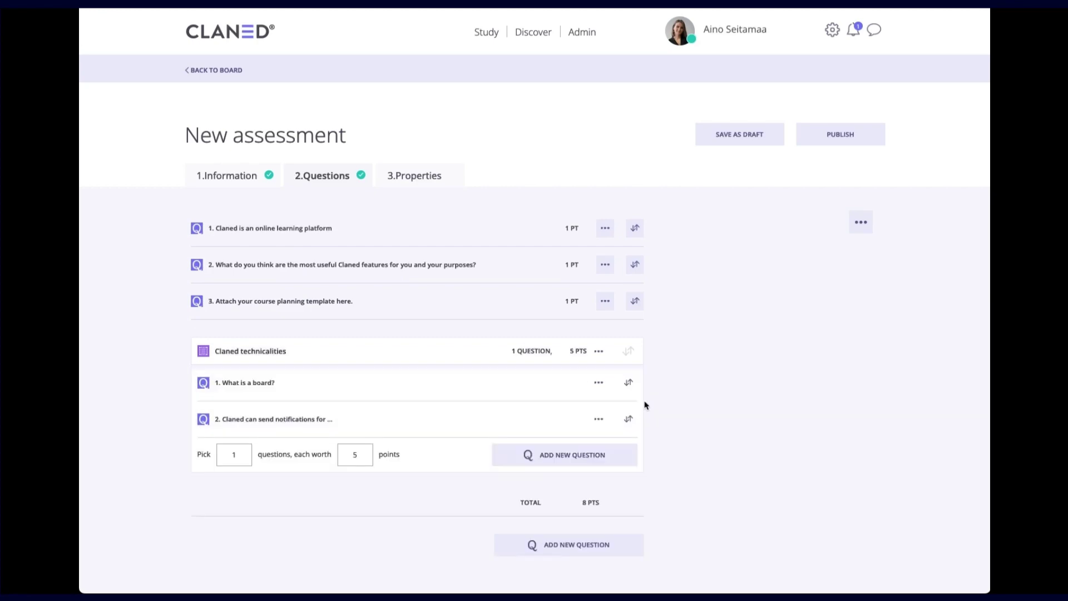
pyautogui.moveTo(635, 228); pyautogui.dragTo(632, 420)
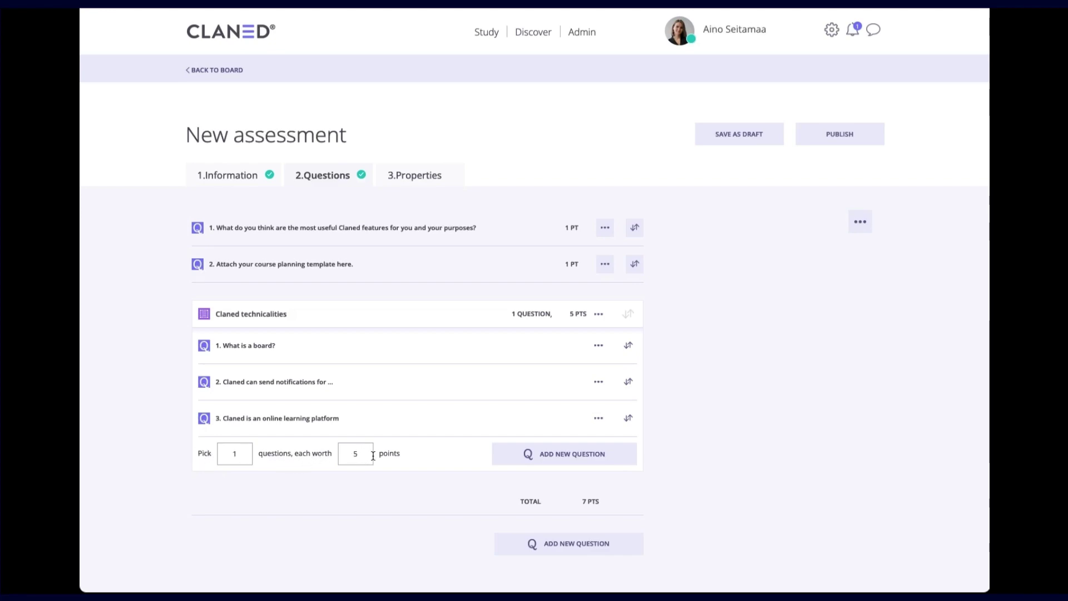
# Step: Set the pool to pick 2 questions worth 1 point each
pyautogui.hotkey('shift', 'Tab')
pyautogui.write('2')
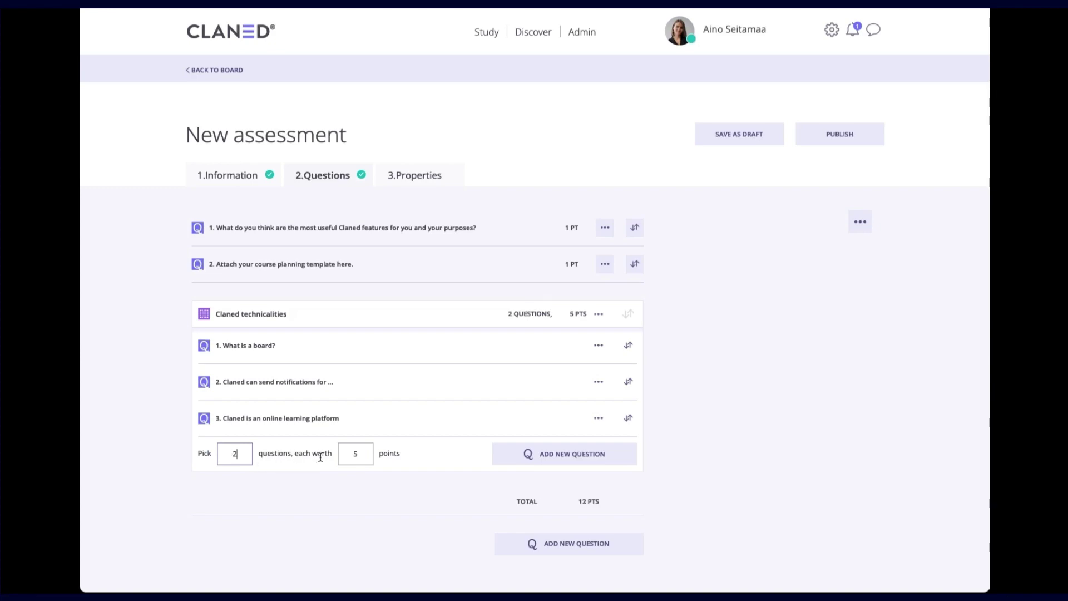
pyautogui.press('Tab')
pyautogui.write('1')
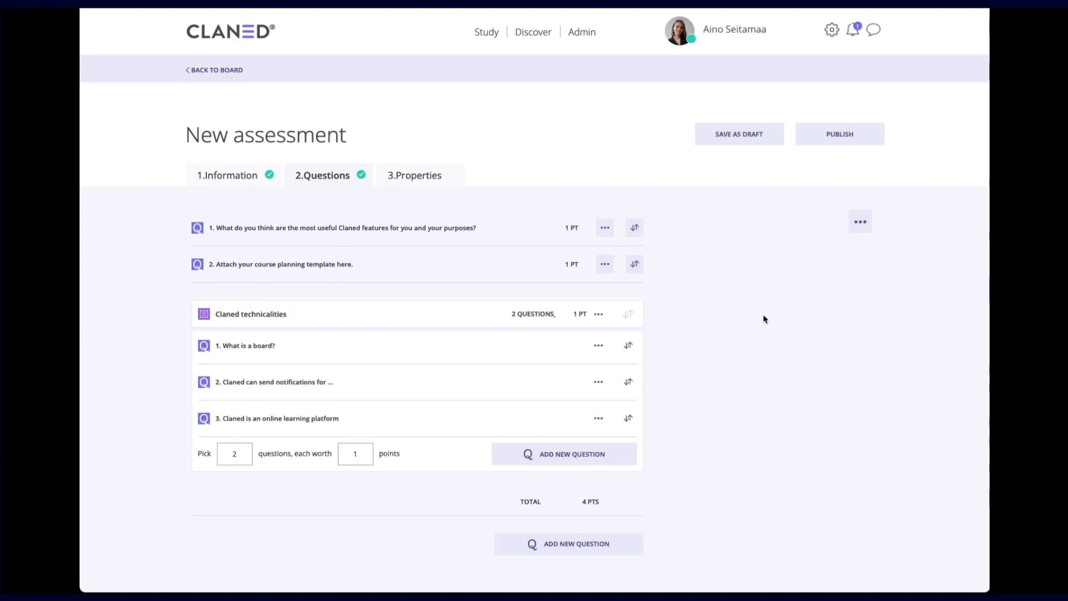
# Step: On the Properties step, allow several attempts with unlimited (∞) attempts
pyautogui.click(417, 175)
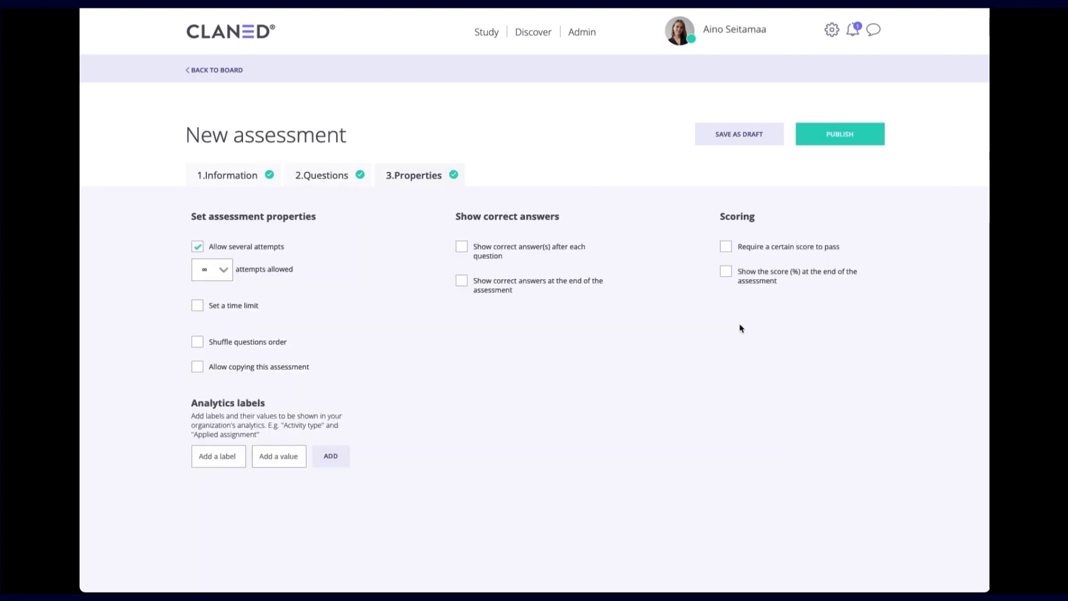
pyautogui.click(225, 270)
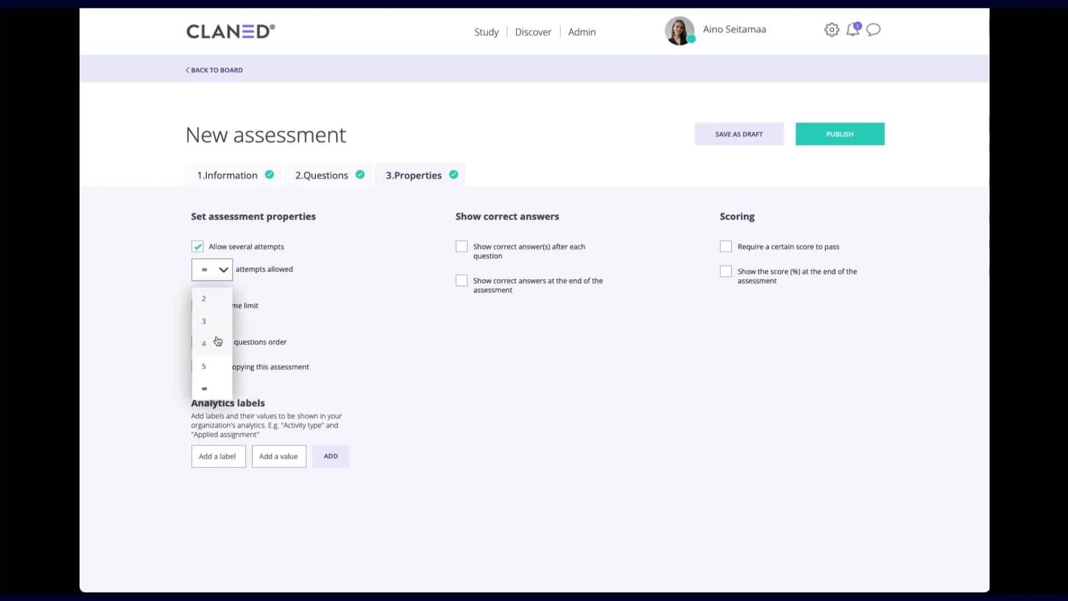
pyautogui.click(217, 274)
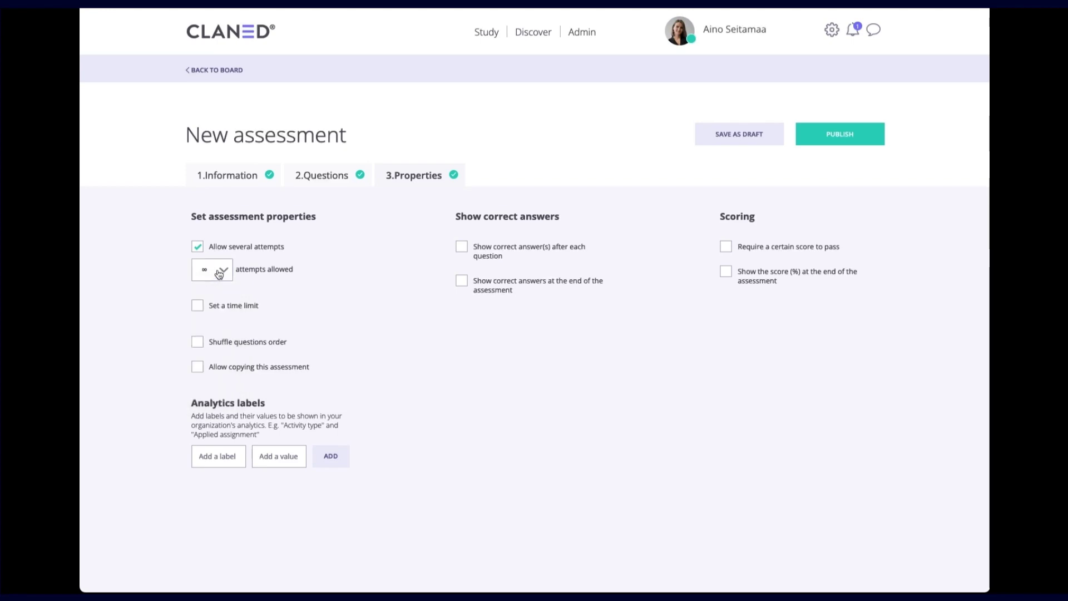
pyautogui.click(198, 249)
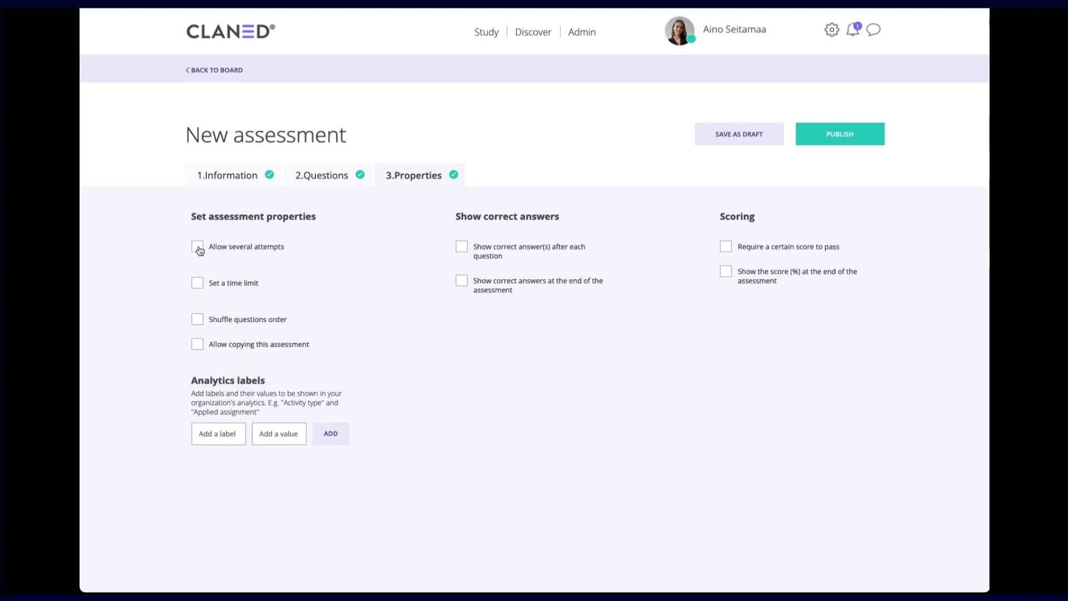
pyautogui.click(199, 248)
pyautogui.click(199, 248)
pyautogui.click(198, 248)
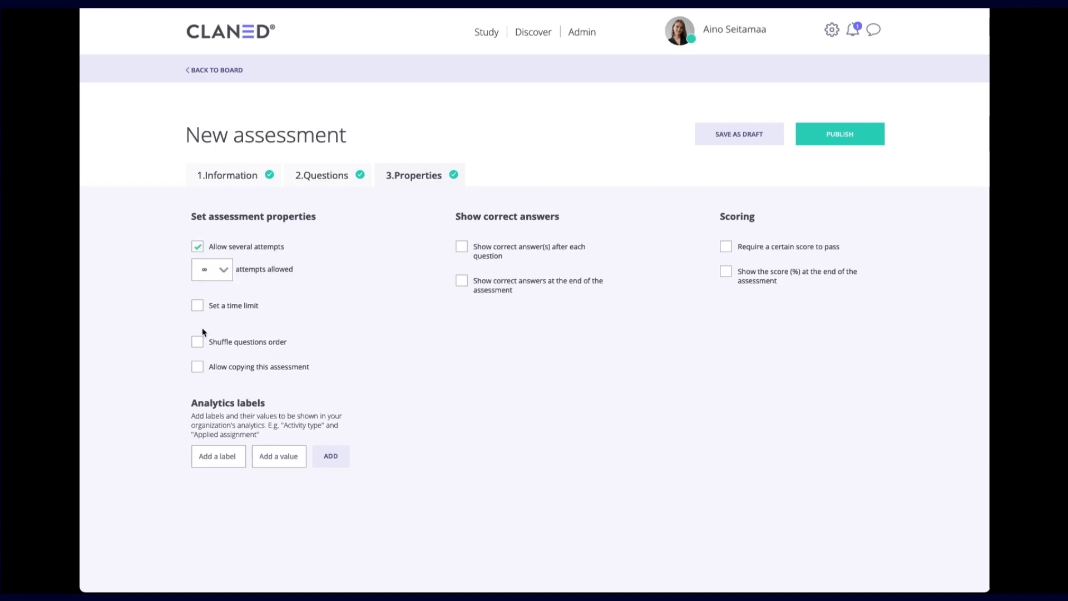
# Step: Turn on shuffled question order, leaving time limit and per-question correct answers off
pyautogui.click(197, 307)
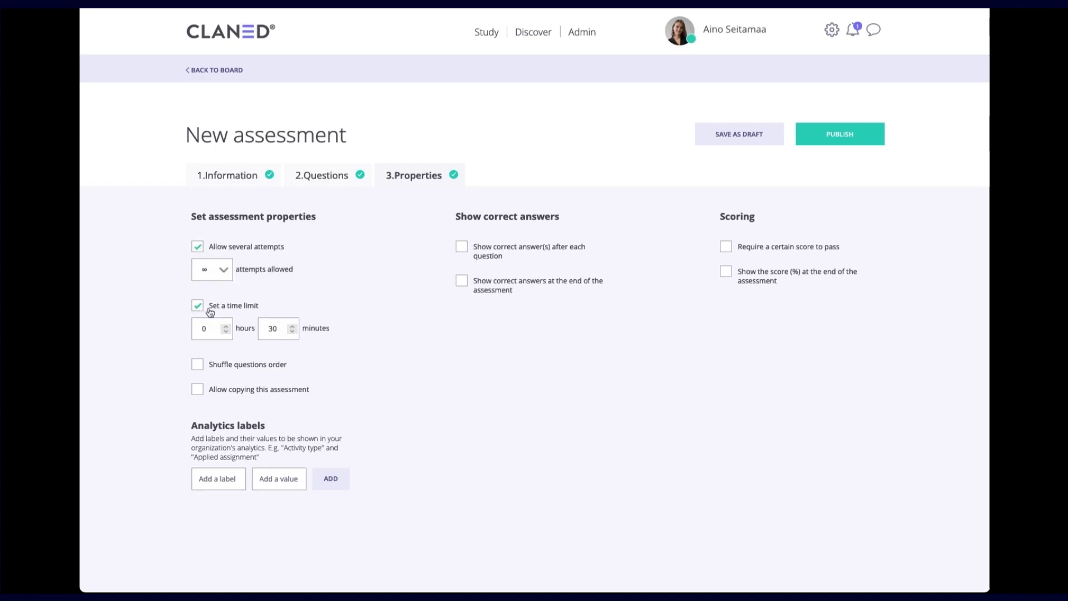
pyautogui.click(199, 308)
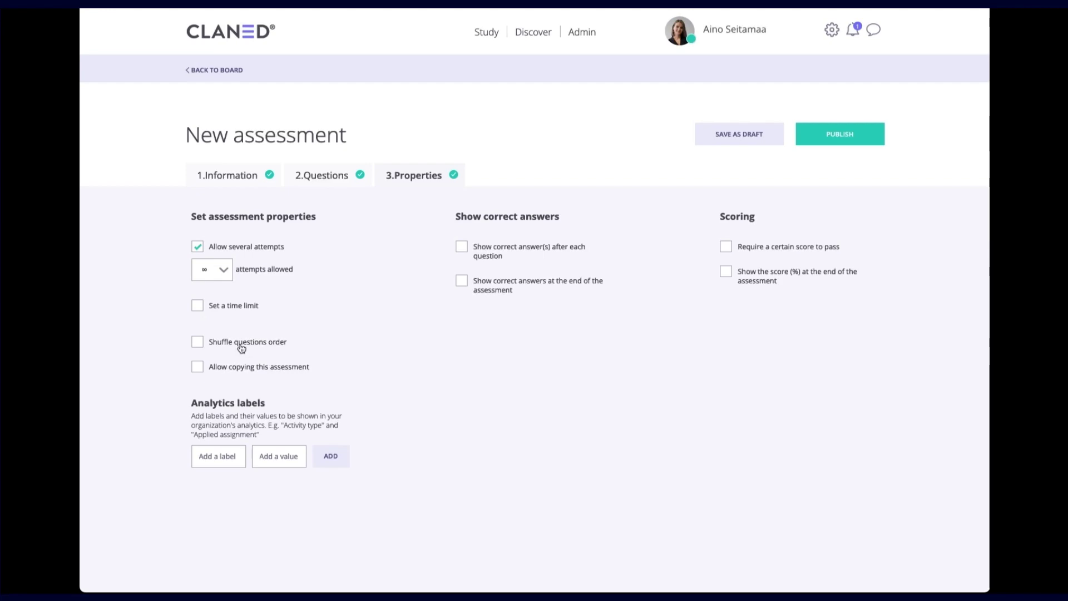
pyautogui.click(210, 342)
pyautogui.click(245, 343)
pyautogui.click(199, 342)
pyautogui.click(490, 256)
pyautogui.click(495, 259)
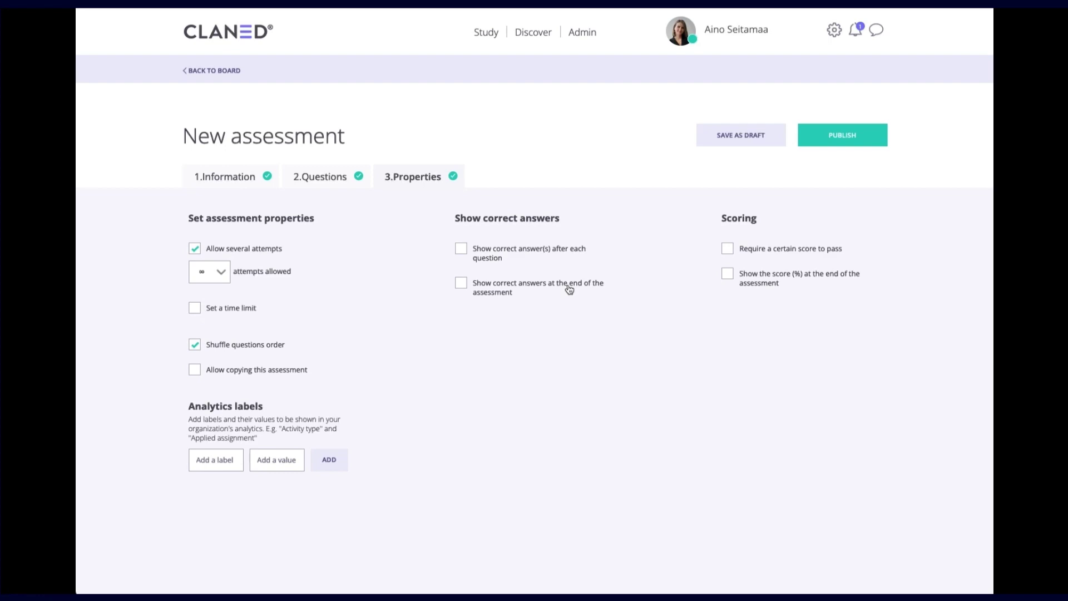
# Step: Show correct answers and the percentage score at the end, and require 2 points to pass
pyautogui.click(497, 287)
pyautogui.click(744, 279)
pyautogui.click(726, 273)
pyautogui.click(752, 248)
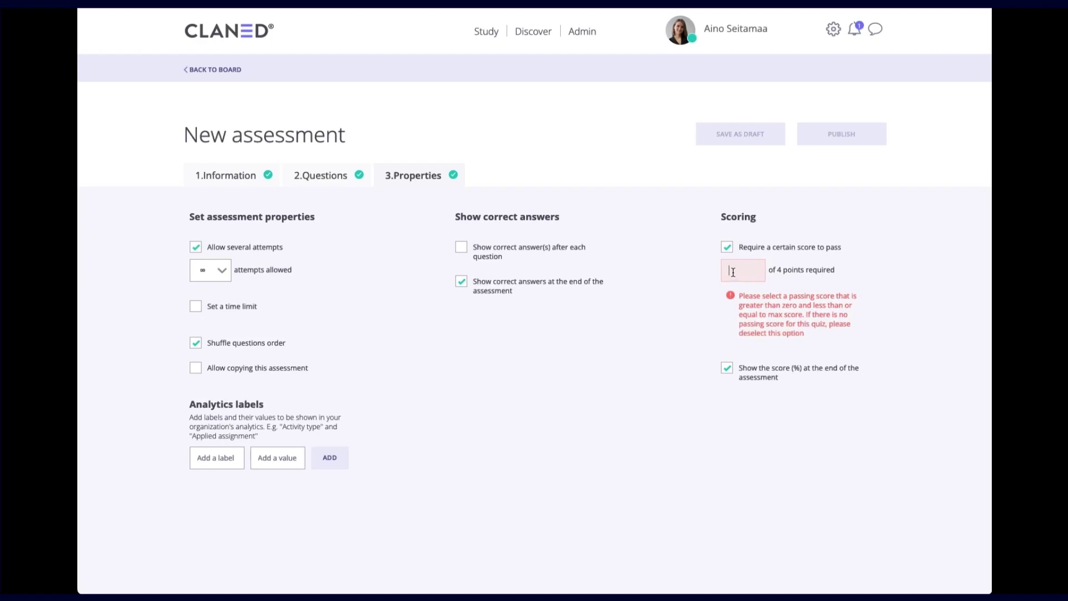
pyautogui.write('2')
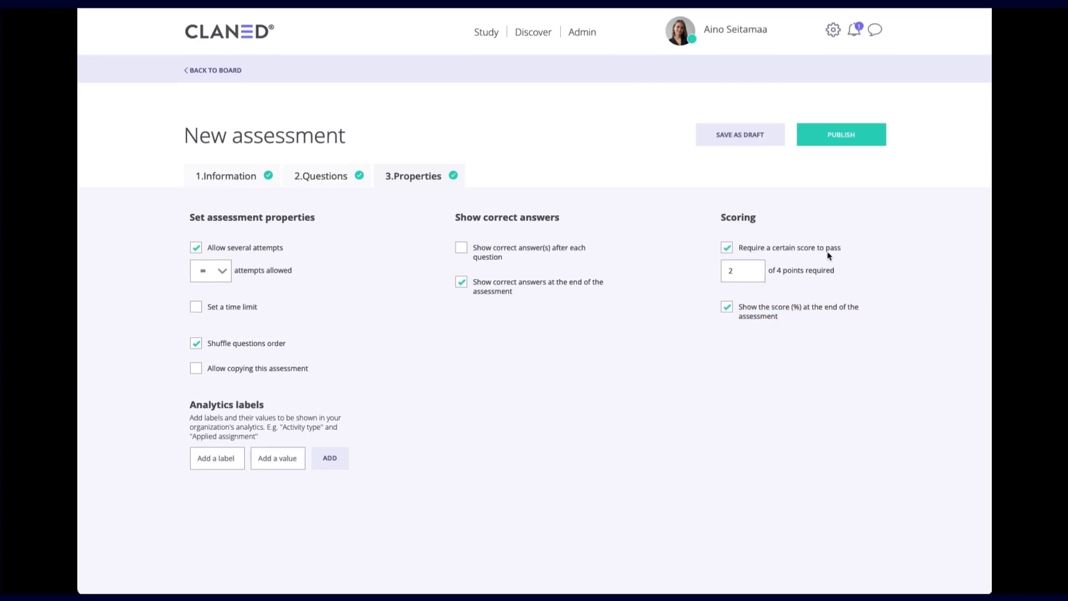
# Step: Publish the assessment, start TEST YOUR KNOWLEDGE as a learner, and attach the course planning file
pyautogui.click(835, 140)
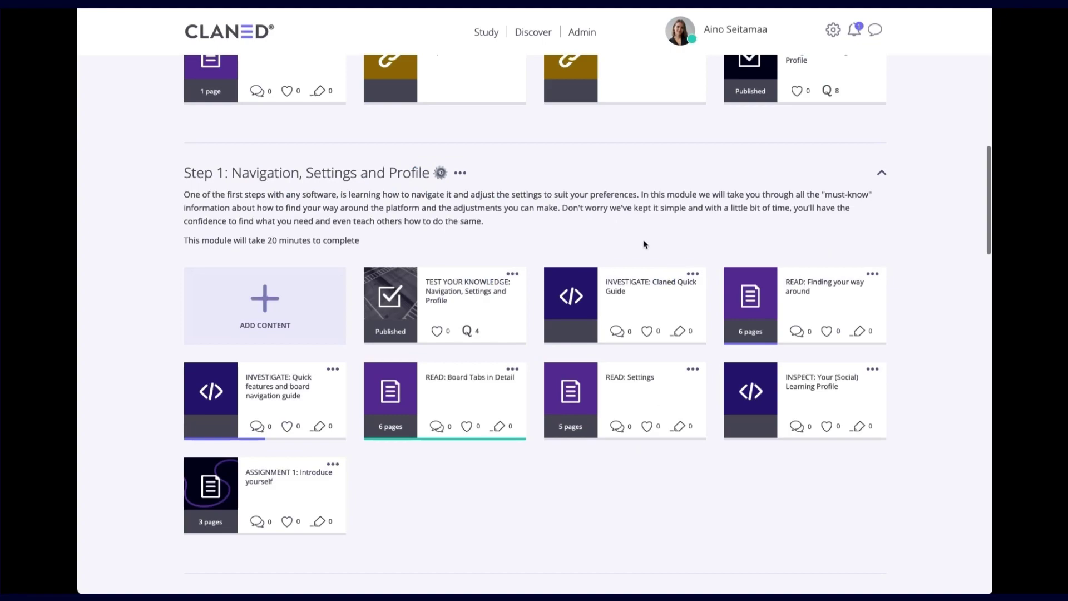
pyautogui.click(448, 299)
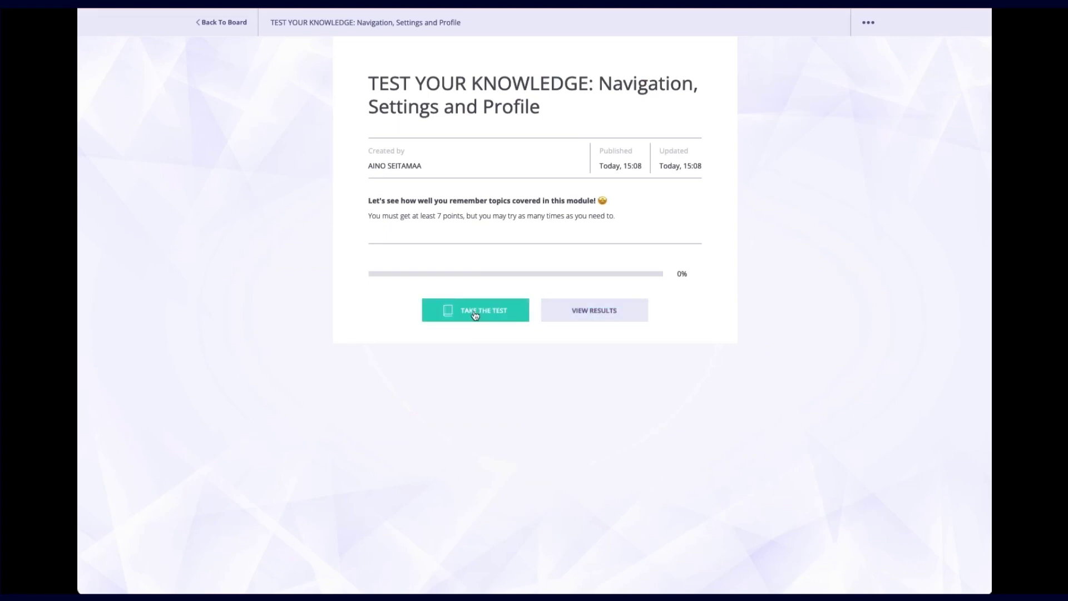
pyautogui.click(473, 316)
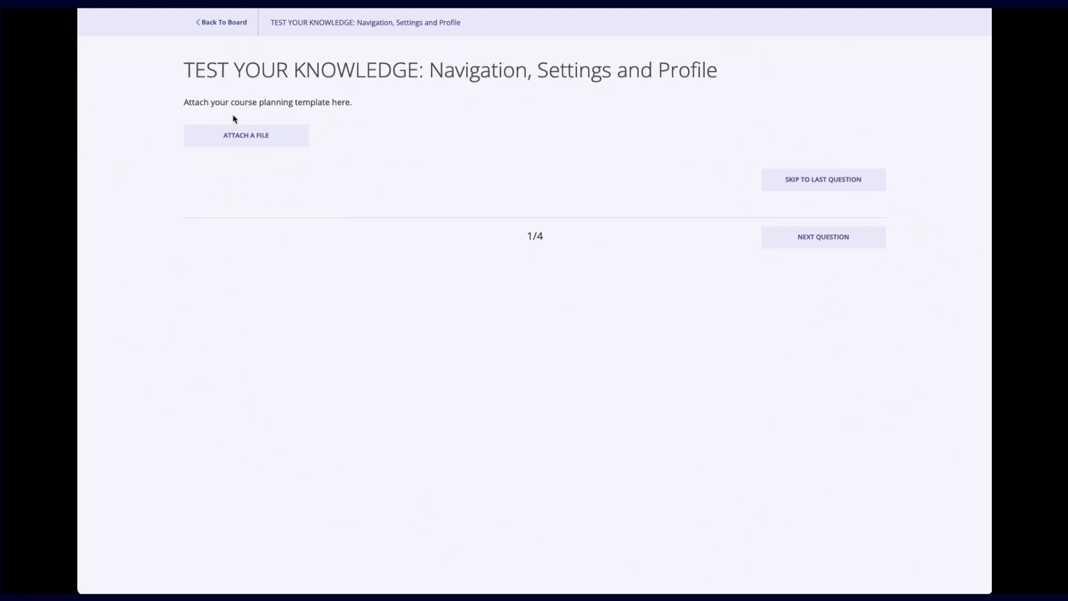
pyautogui.click(265, 146)
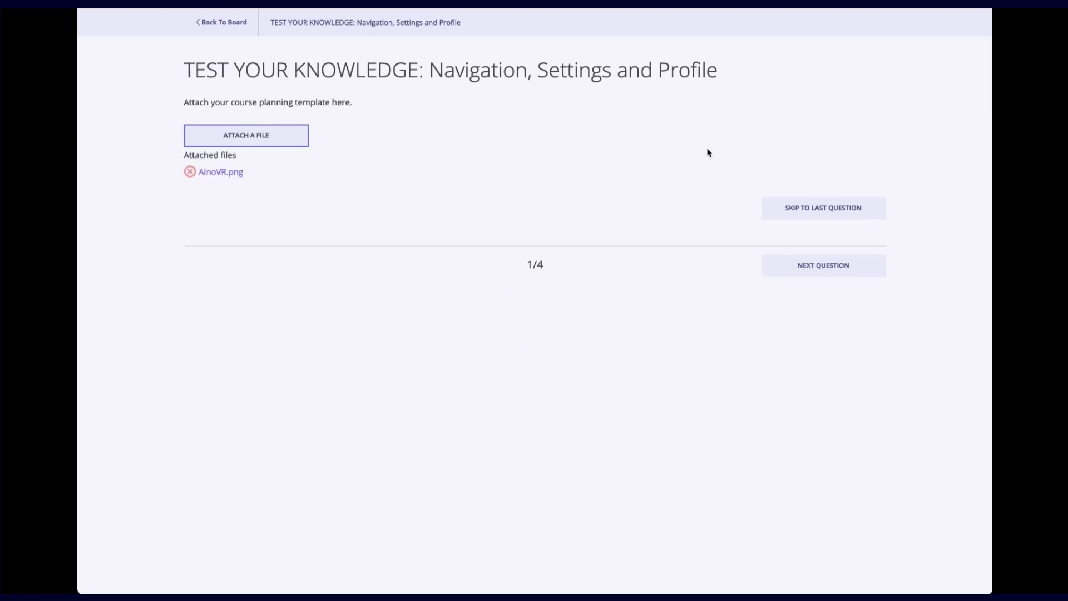
# Step: Write the open-ended answer 'filnhdfjfög f' and choose learning spaces for 'What is a board?'
pyautogui.click(825, 269)
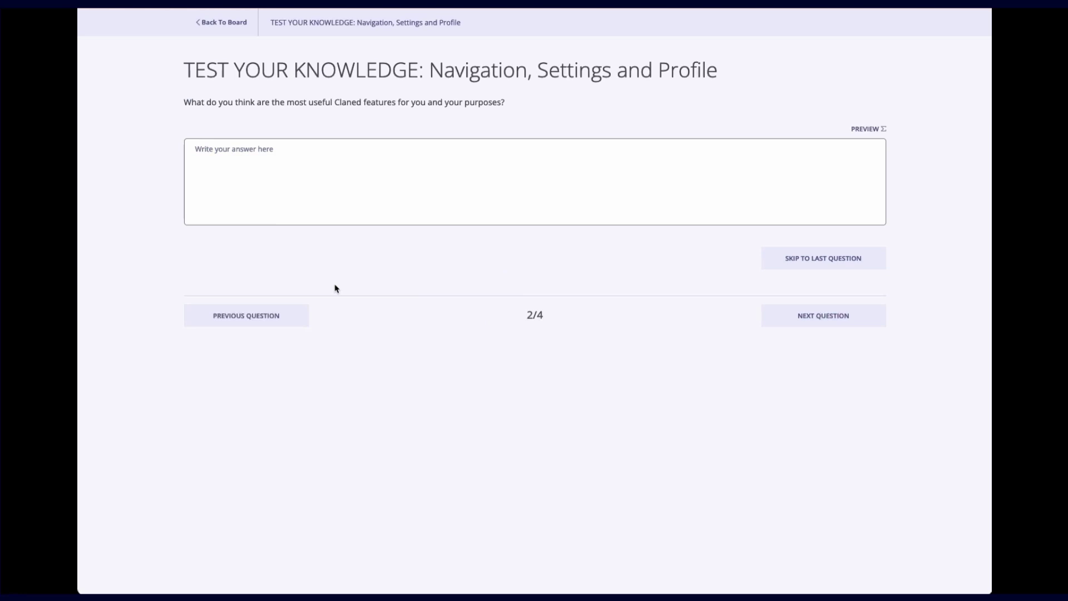
pyautogui.click(304, 165)
pyautogui.write('filnhdfjfög f')
pyautogui.click(833, 322)
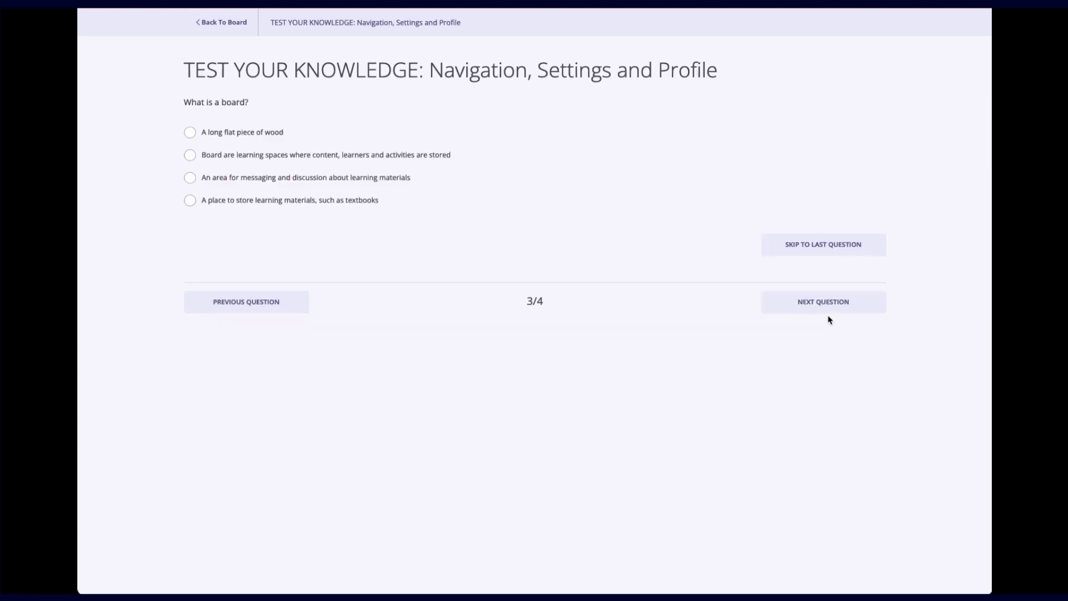
pyautogui.click(225, 160)
# Step: Tick receive messages, fail/pass a test and any board activity, then submit the assessment
pyautogui.click(862, 306)
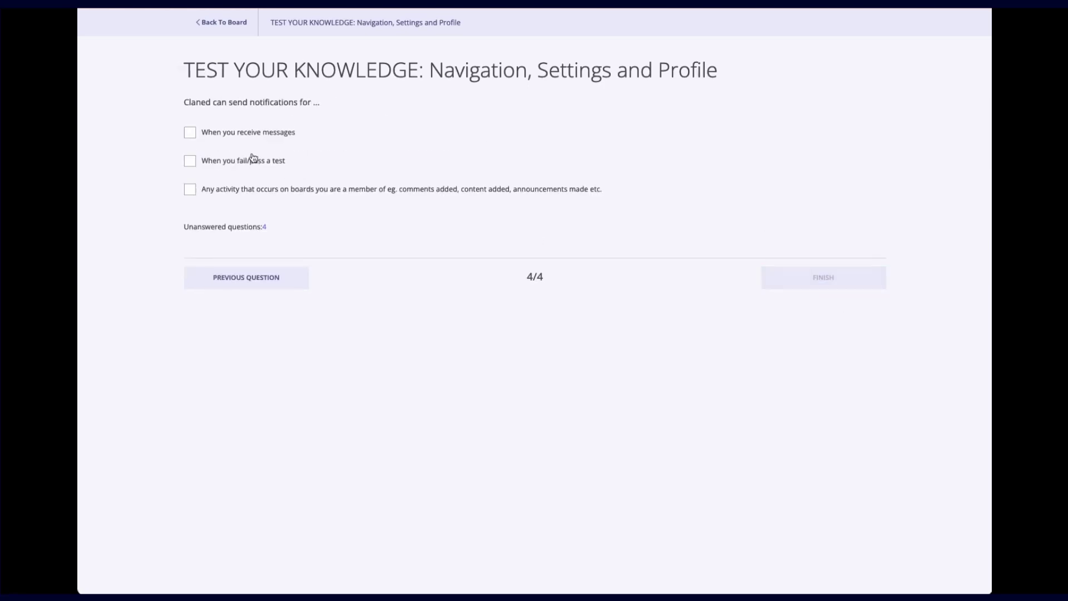
pyautogui.click(240, 133)
pyautogui.click(223, 162)
pyautogui.click(231, 192)
pyautogui.click(827, 282)
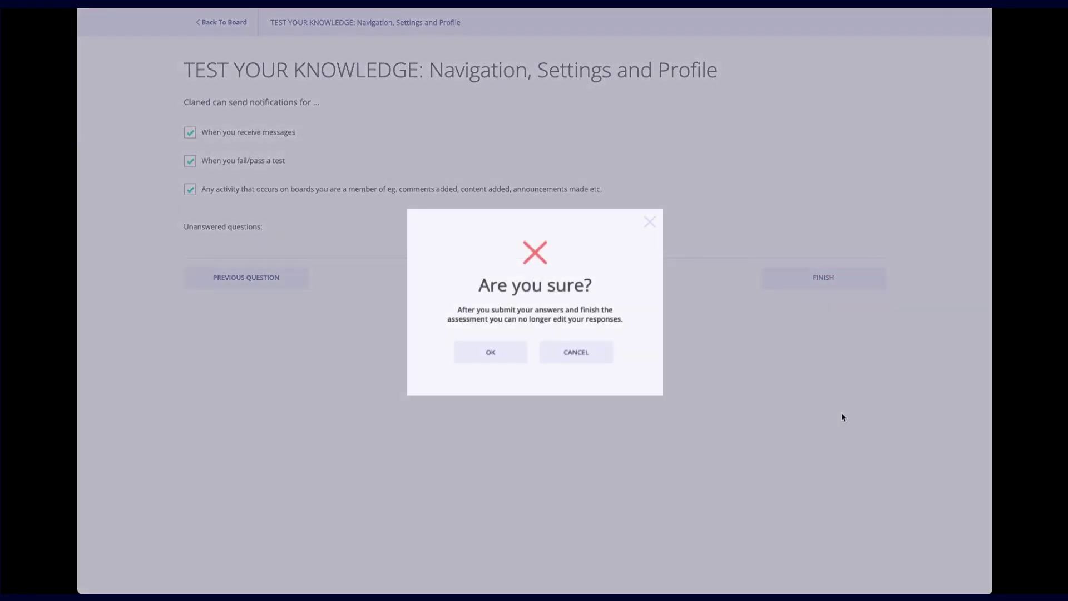
pyautogui.click(482, 357)
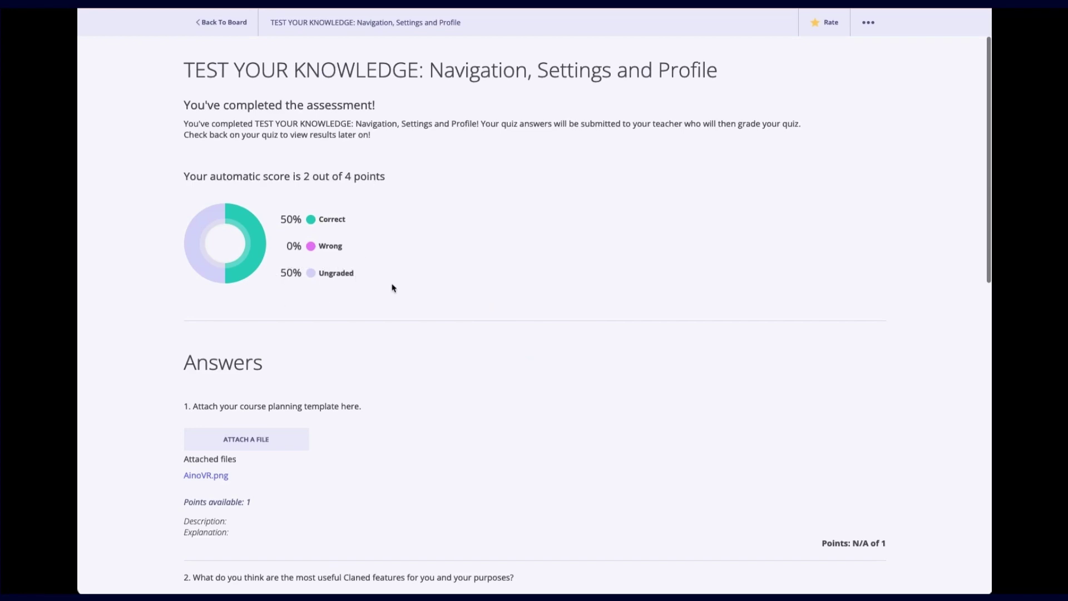
# Step: Scroll through the results page reviewing the 2/4 score chart and each answer, then return to top
pyautogui.scroll(-6, 346, 258)
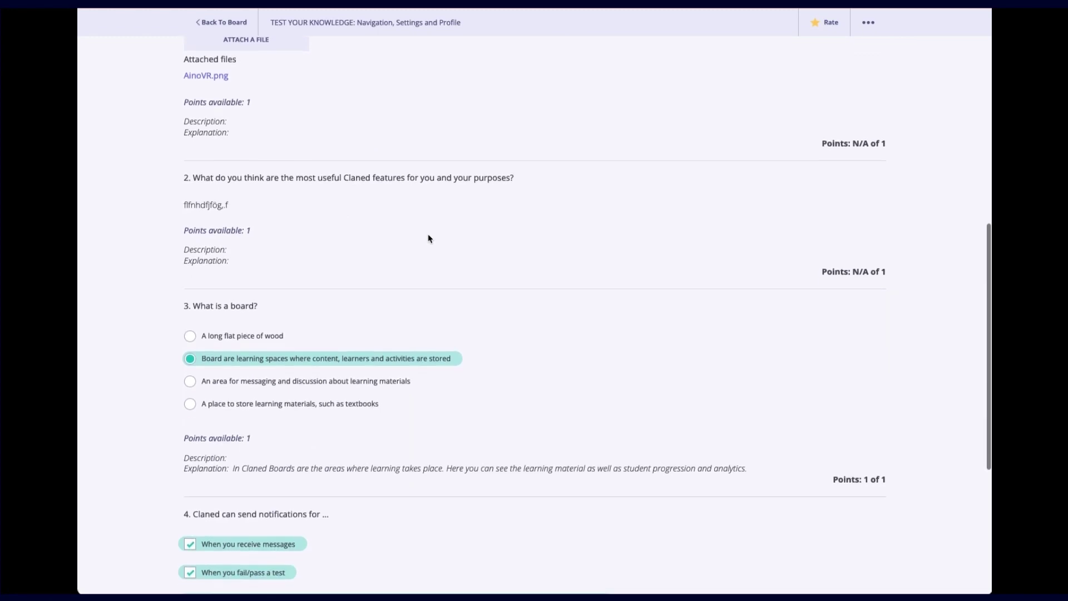
pyautogui.scroll(-5, 428, 239)
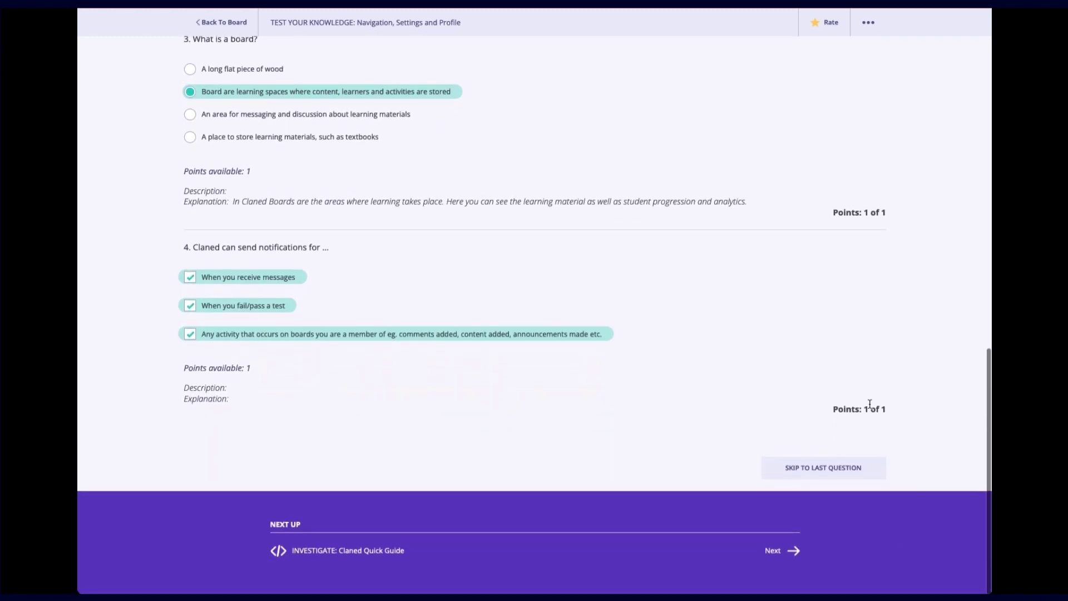
pyautogui.scroll(3, 720, 436)
pyautogui.scroll(5, 594, 268)
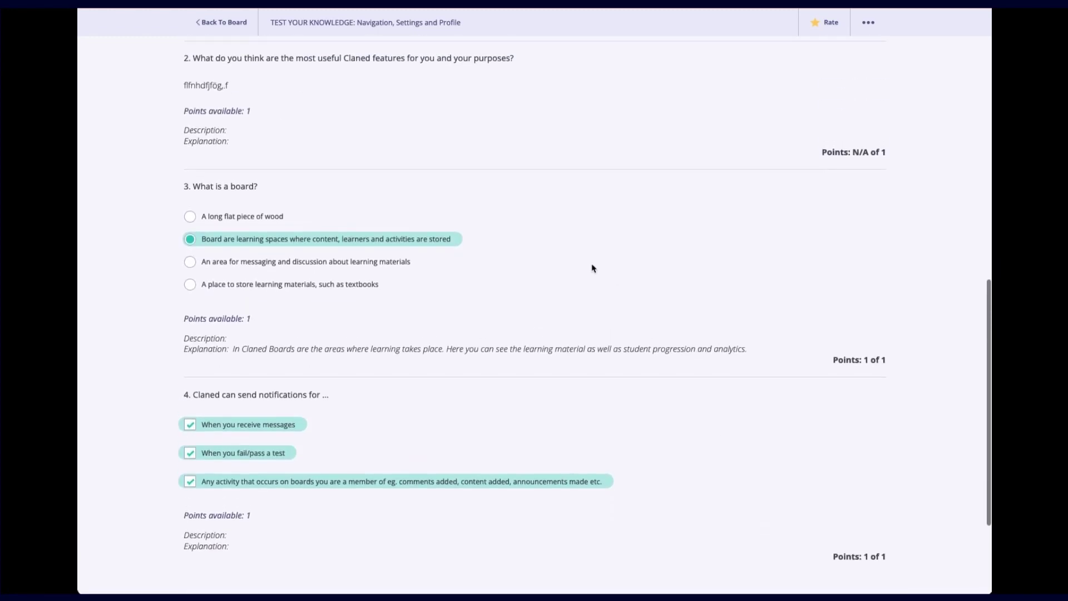
pyautogui.scroll(3, 594, 267)
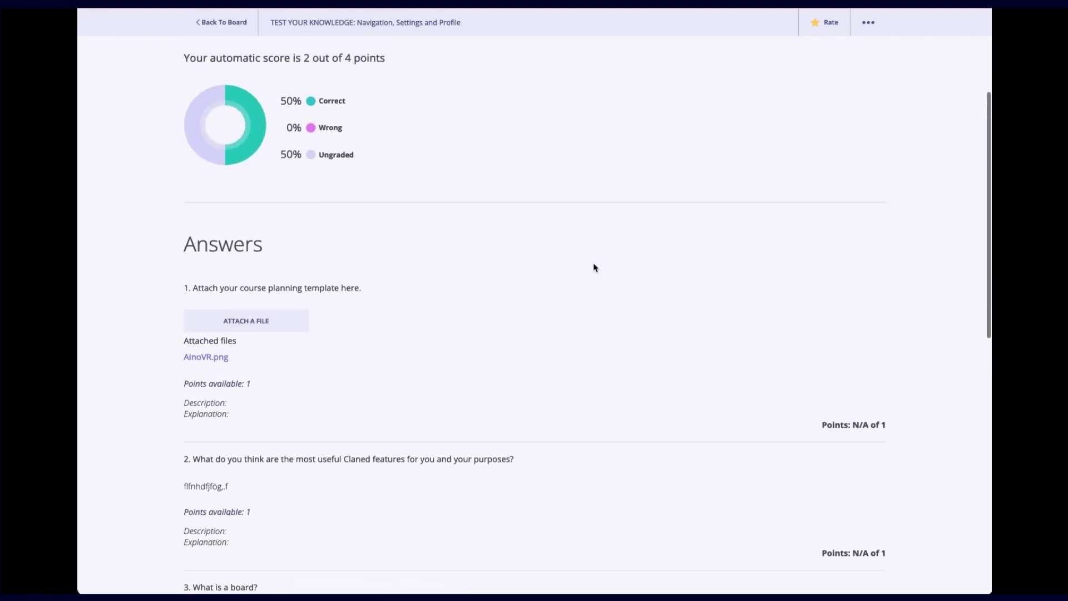
pyautogui.scroll(-2, 595, 267)
pyautogui.scroll(5, 595, 267)
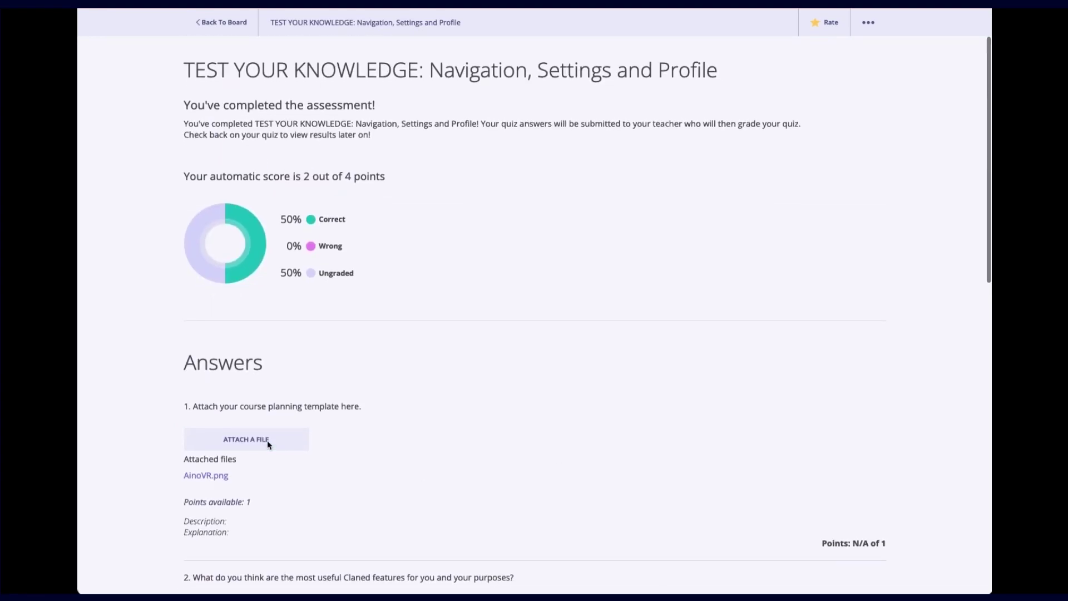
# Step: Go back to the board and open the TEST YOUR KNOWLEDGE results overview
pyautogui.click(221, 22)
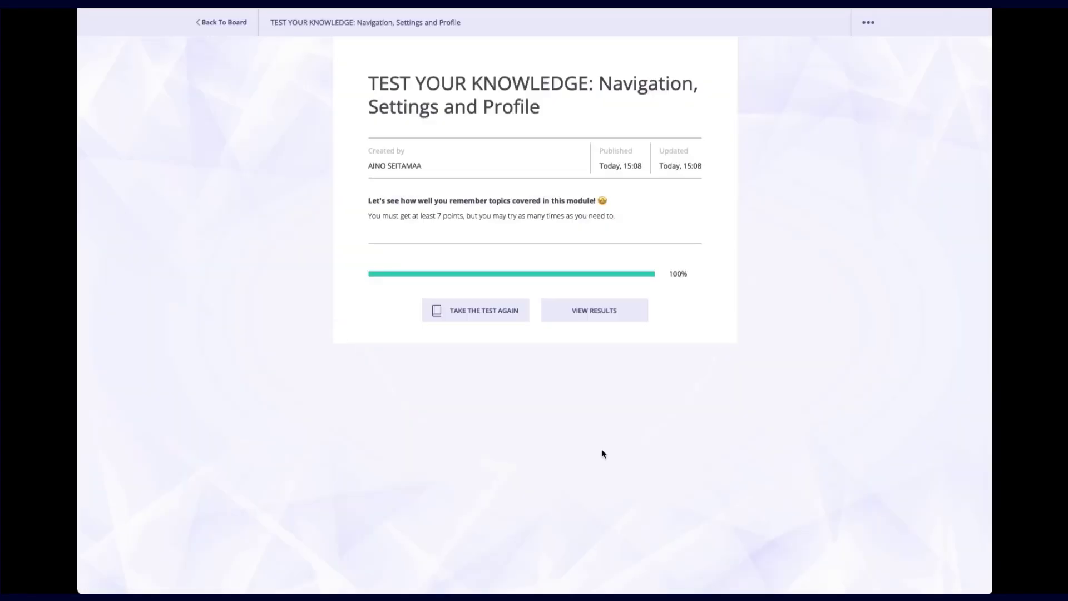
pyautogui.click(595, 311)
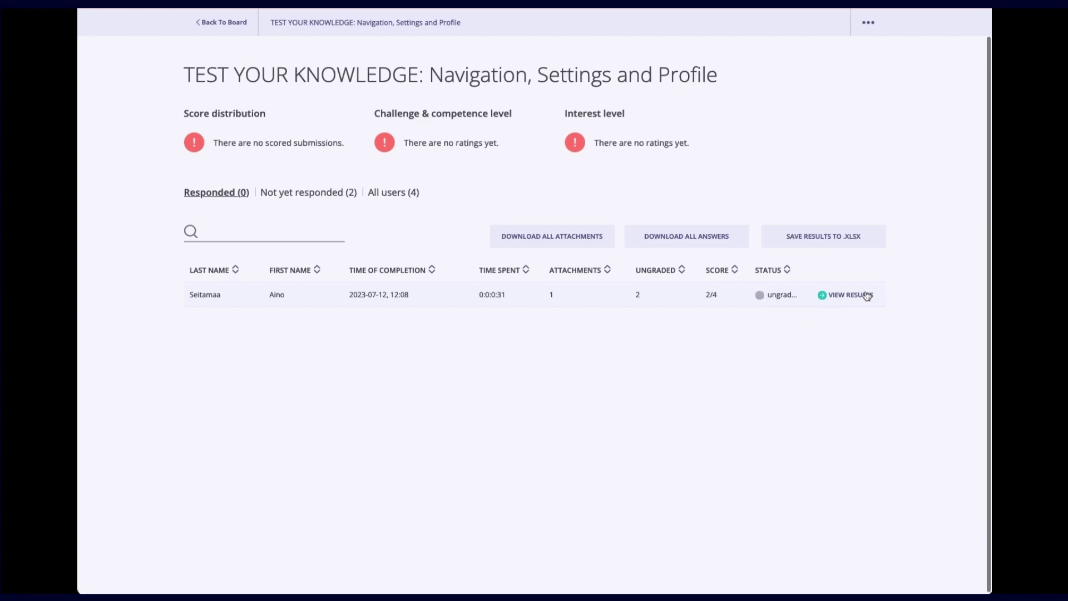
# Step: In the learner's submission, award 1 point each to the file and written answers, then begin feedback
pyautogui.click(850, 302)
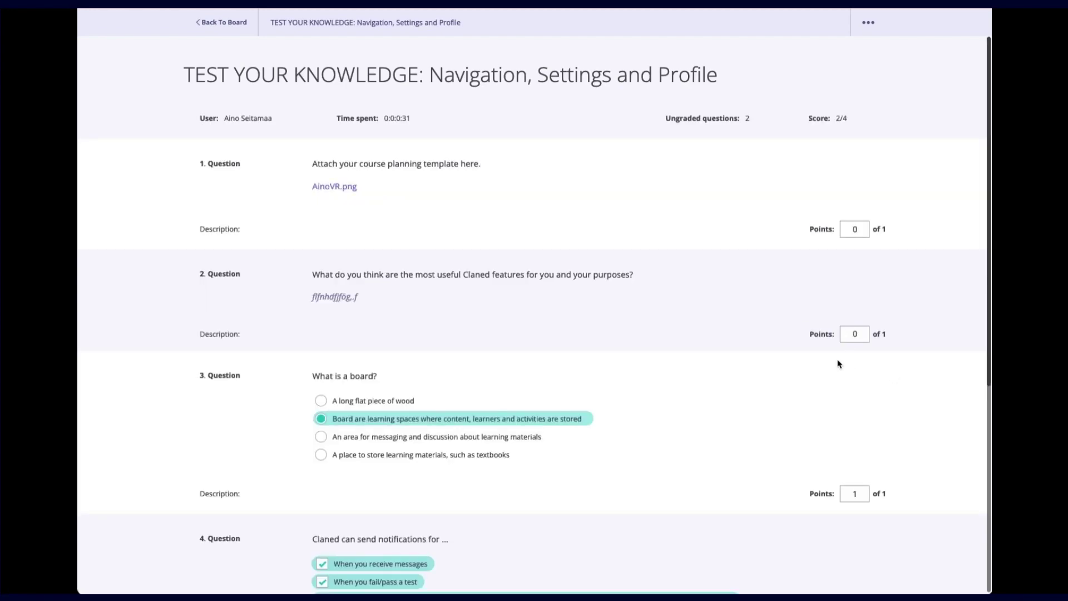
pyautogui.scroll(-1, 839, 361)
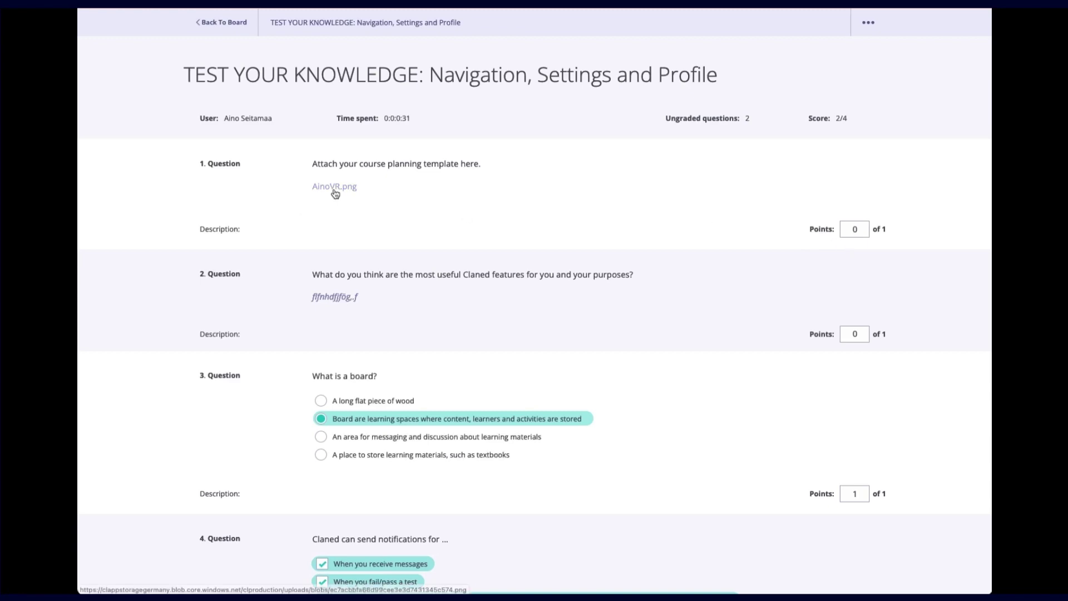
pyautogui.click(842, 234)
pyautogui.write('1')
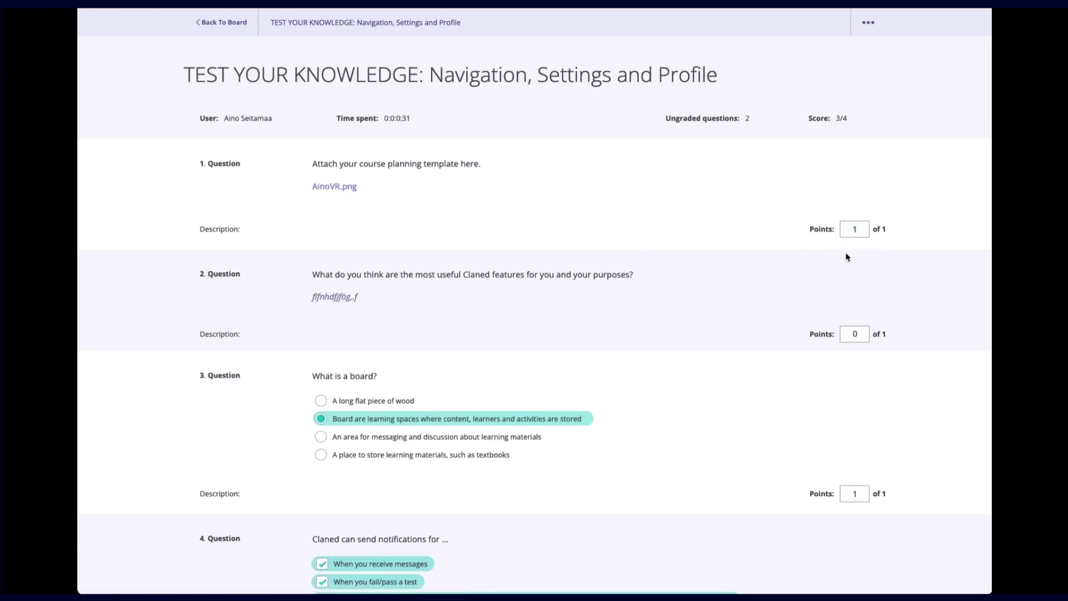
pyautogui.scroll(-1, 841, 253)
pyautogui.click(855, 285)
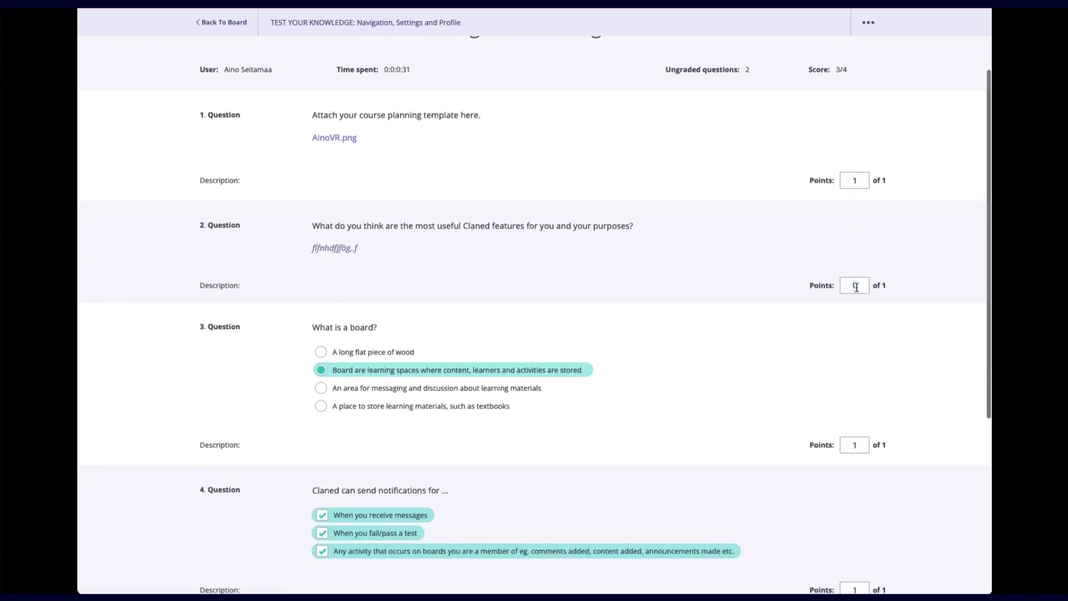
pyautogui.write('1')
pyautogui.scroll(-5, 746, 284)
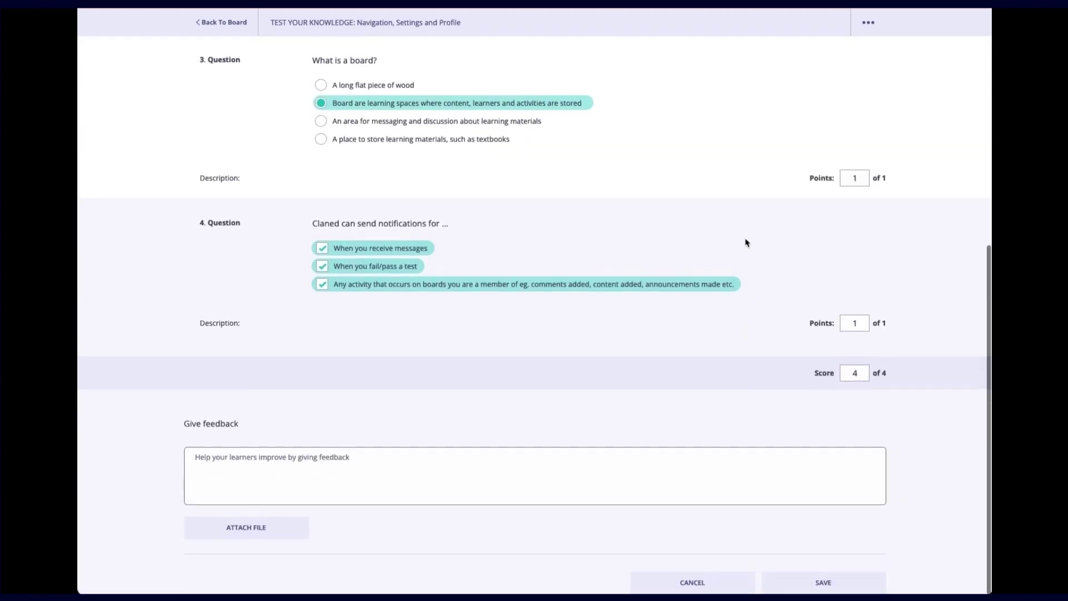
pyautogui.click(229, 458)
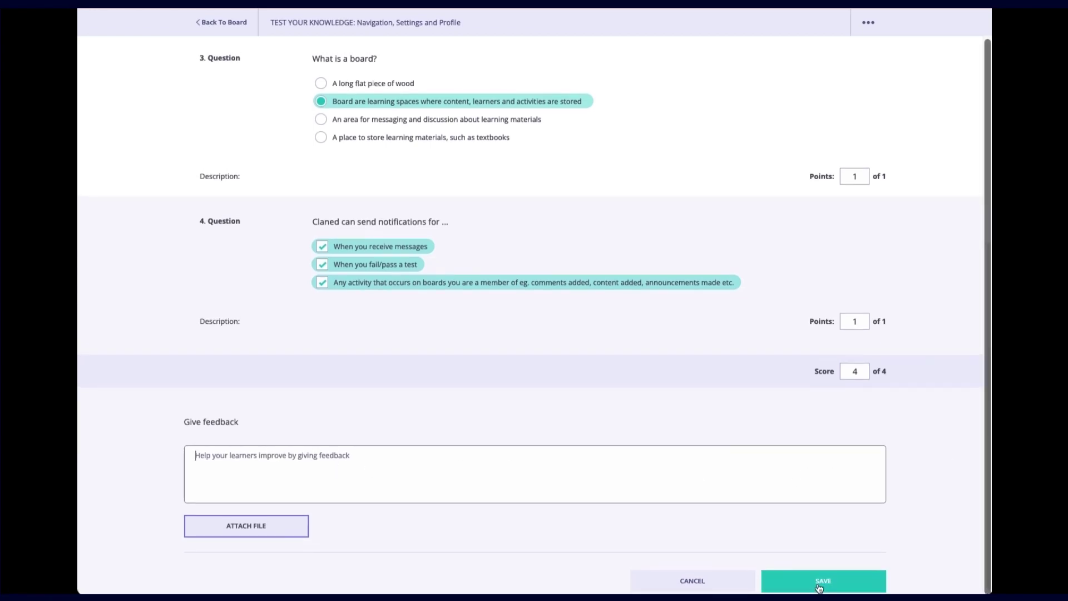
# Step: Save the grading so the submission shows 4/4 and passed
pyautogui.click(822, 586)
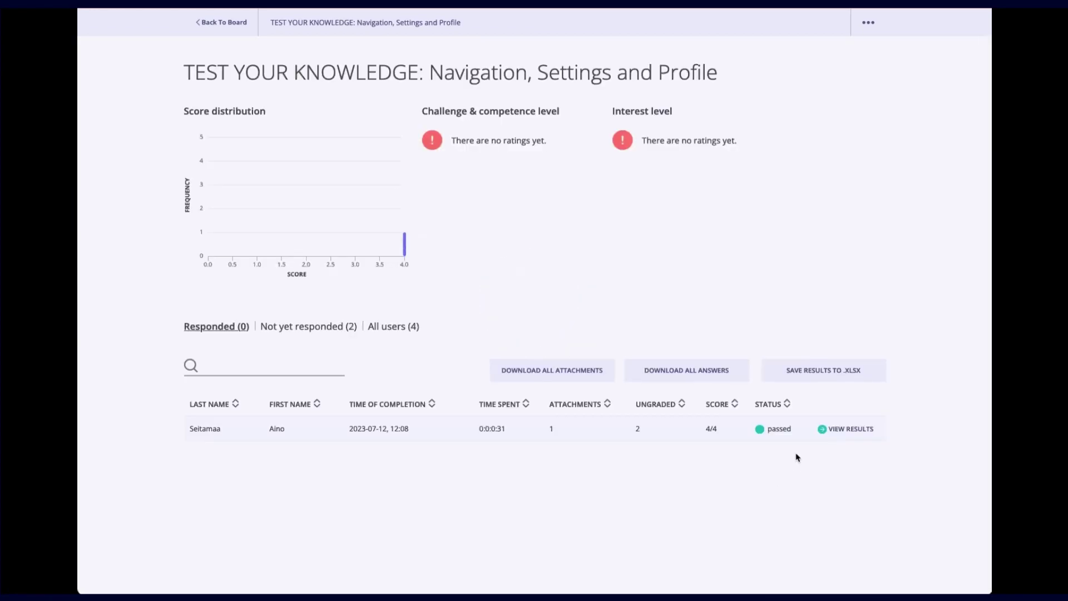